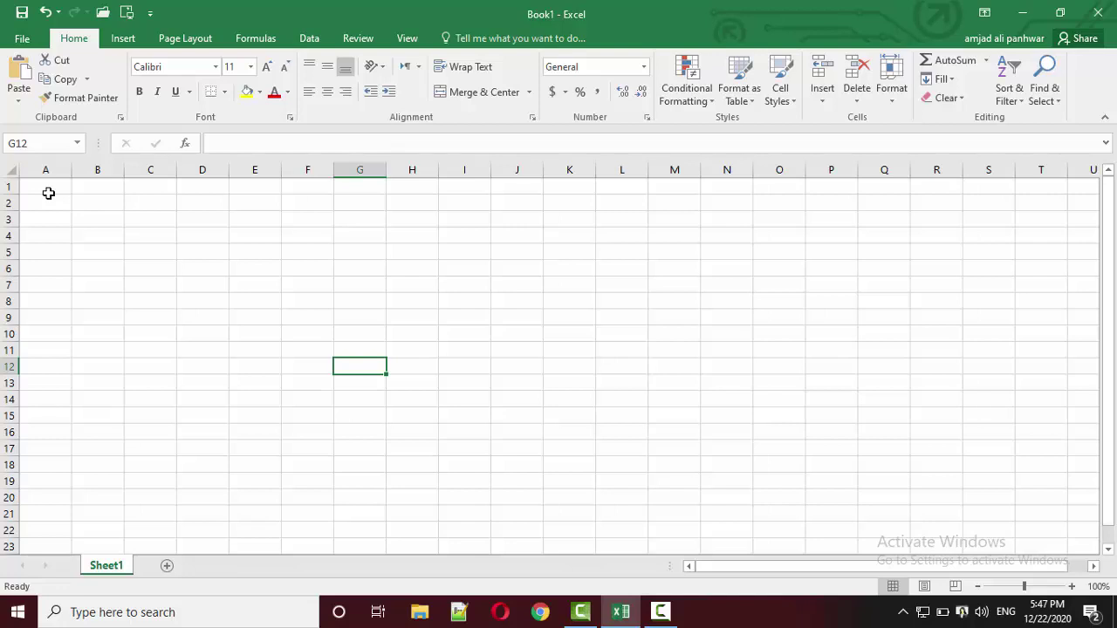
# Step: Enter the labels AND, OR and NOT down cells A1 to A3
pyautogui.click(48, 193)
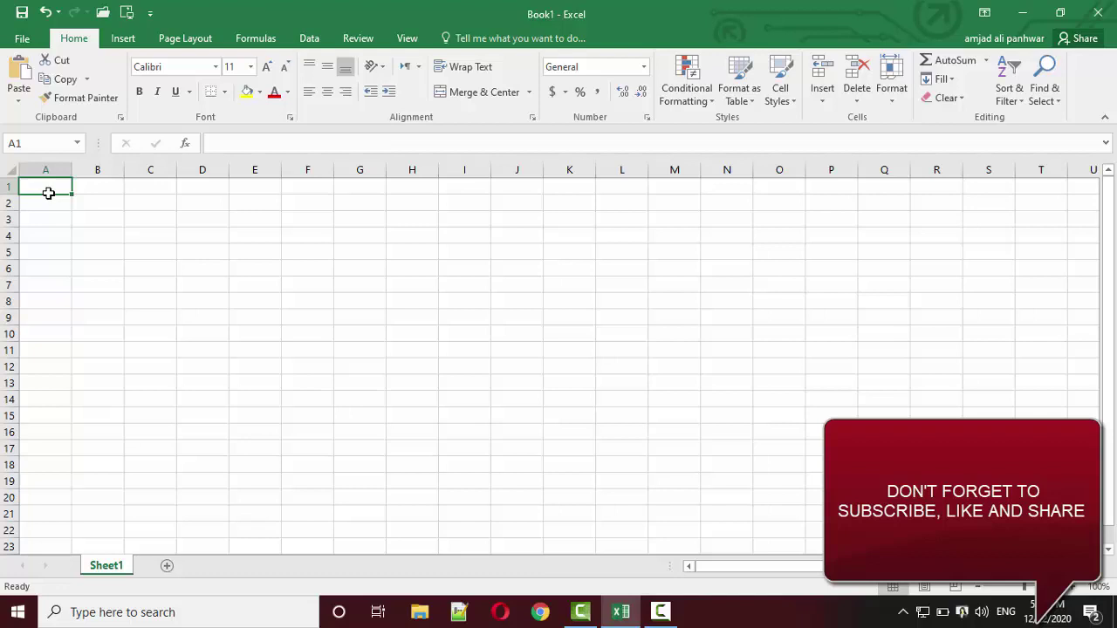
pyautogui.write('AND')
pyautogui.press('Return')
pyautogui.write('OR')
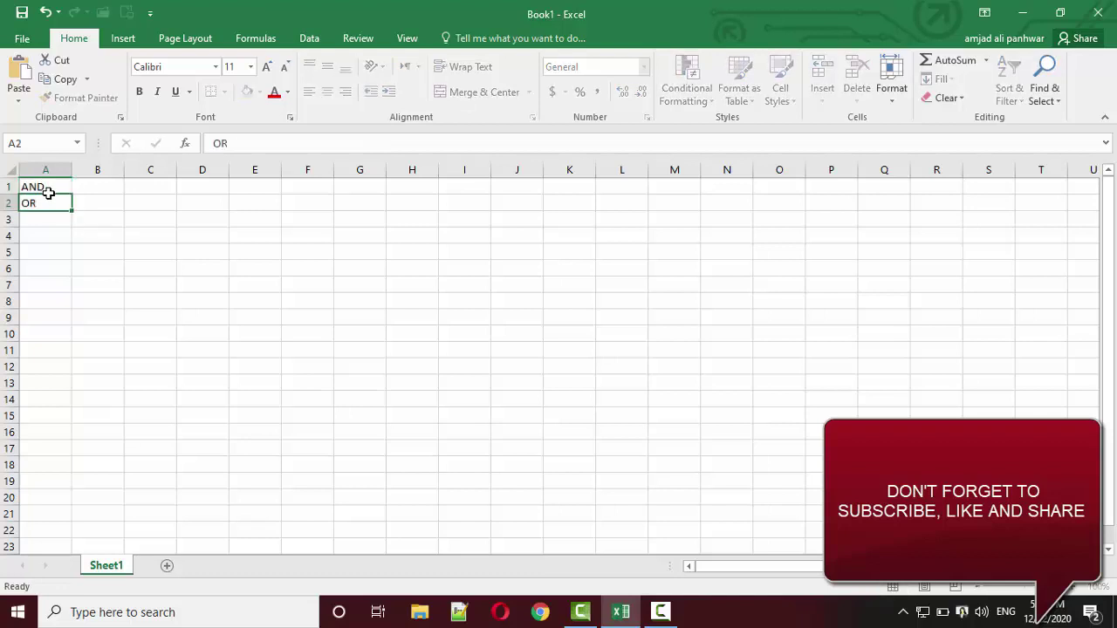
pyautogui.press('Return')
pyautogui.write('NOT')
pyautogui.press('Return')
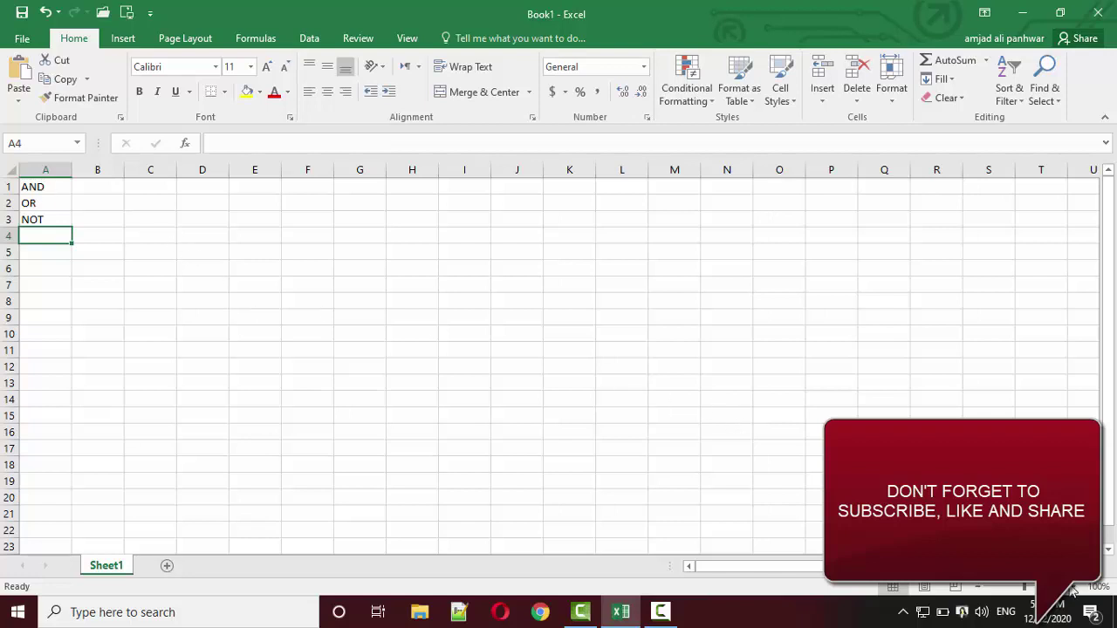
# Step: Zoom the sheet in to about 190% and move back up to row 1
pyautogui.click(1079, 587)
pyautogui.click(1078, 587)
pyautogui.click(1079, 586)
pyautogui.click(1078, 587)
pyautogui.click(1078, 587)
pyautogui.click(1078, 586)
pyautogui.click(1078, 587)
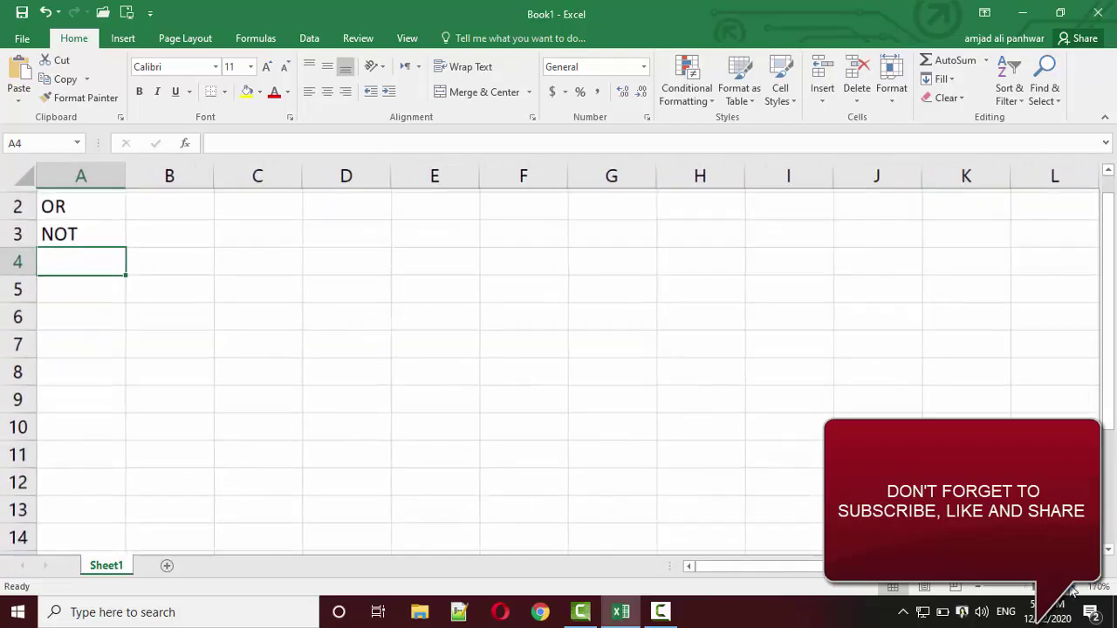
pyautogui.click(1079, 587)
pyautogui.click(1079, 586)
pyautogui.click(180, 270)
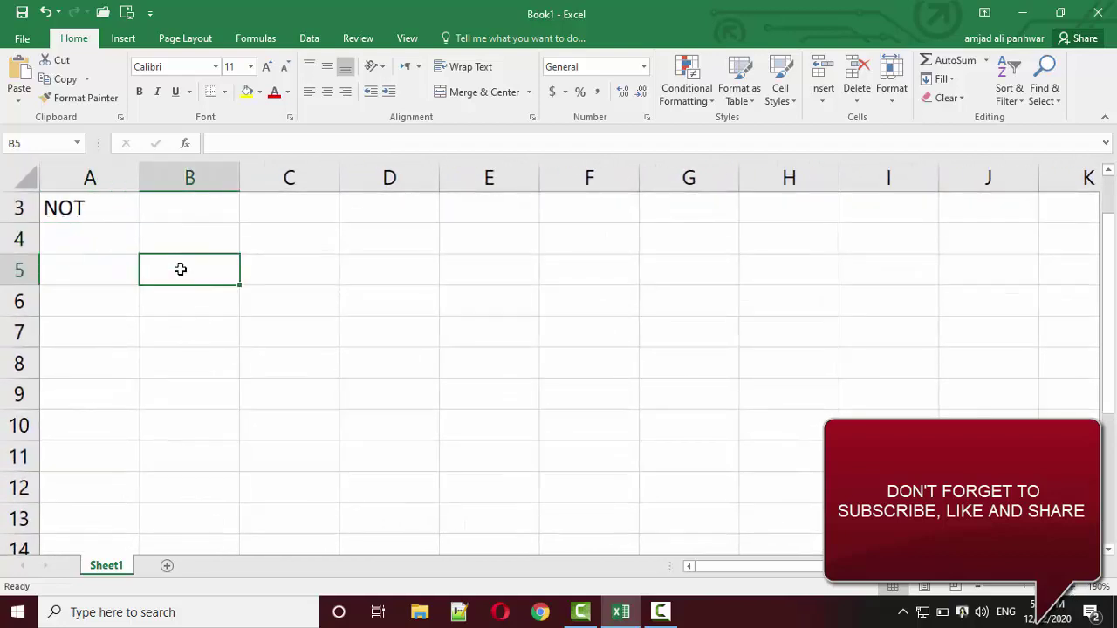
pyautogui.press('Up')
pyautogui.press('Up')
pyautogui.press('Up')
pyautogui.press('Up')
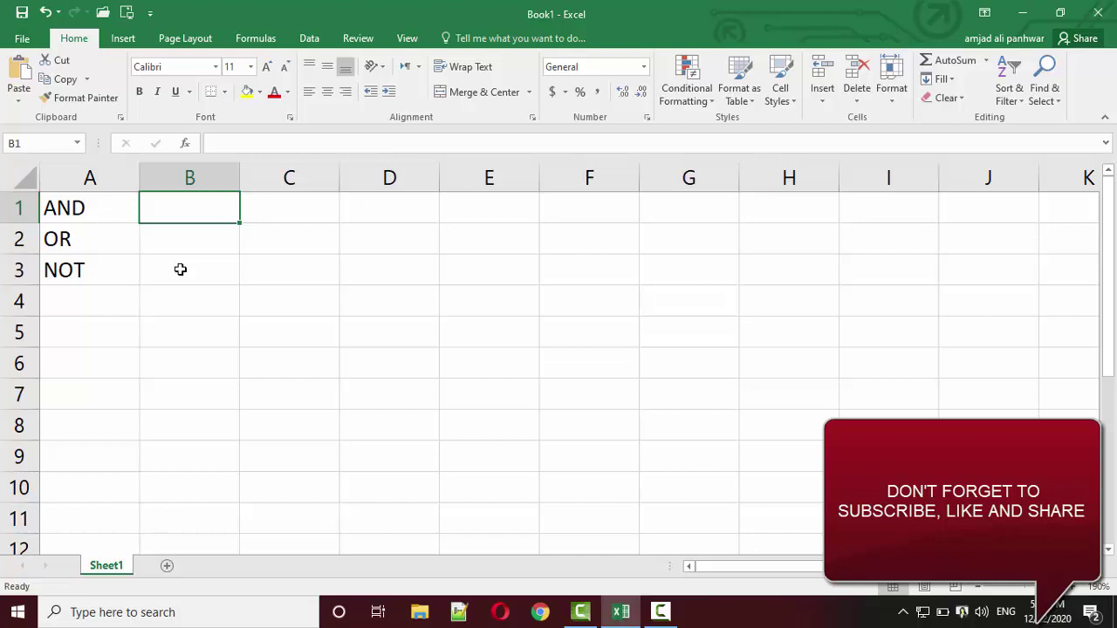
# Step: Enter VALUE in B1 and VALUE 2 in C1, then amend B1 to read VALUE 1
pyautogui.press('Down')
pyautogui.press('Up')
pyautogui.write('VALUE')
pyautogui.press('Tab')
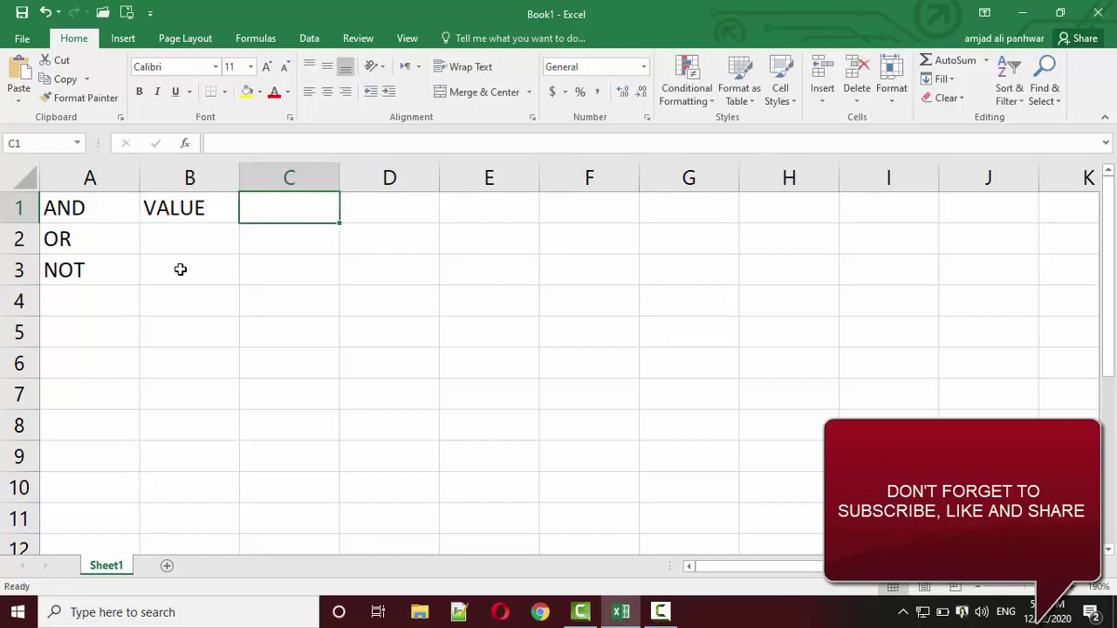
pyautogui.write('VALUE')
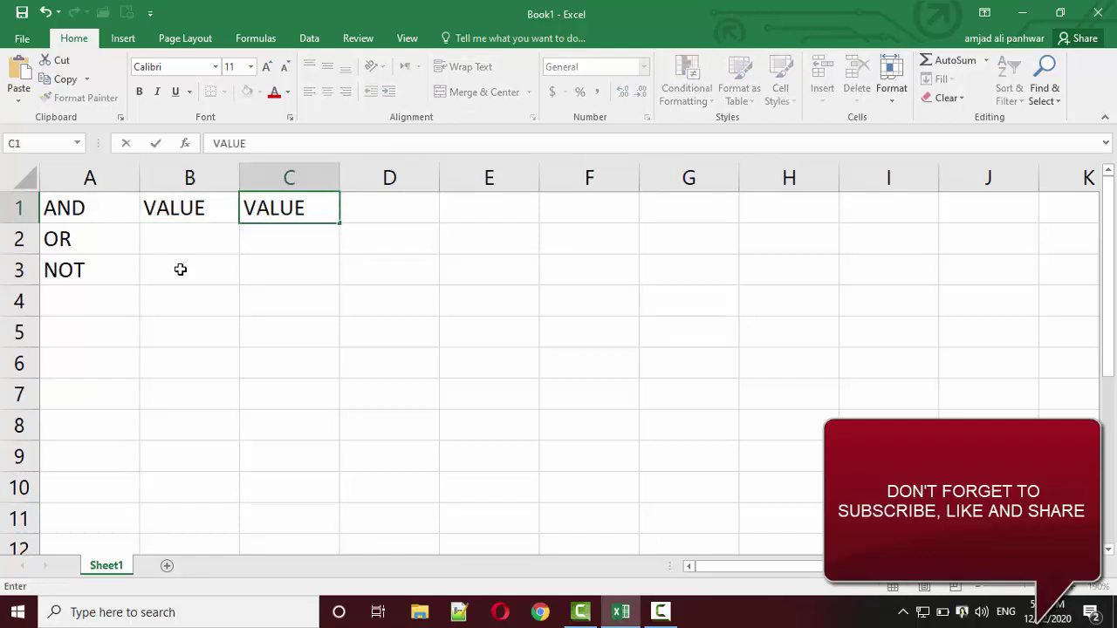
pyautogui.write(' 2')
pyautogui.press('Return')
pyautogui.press('Up')
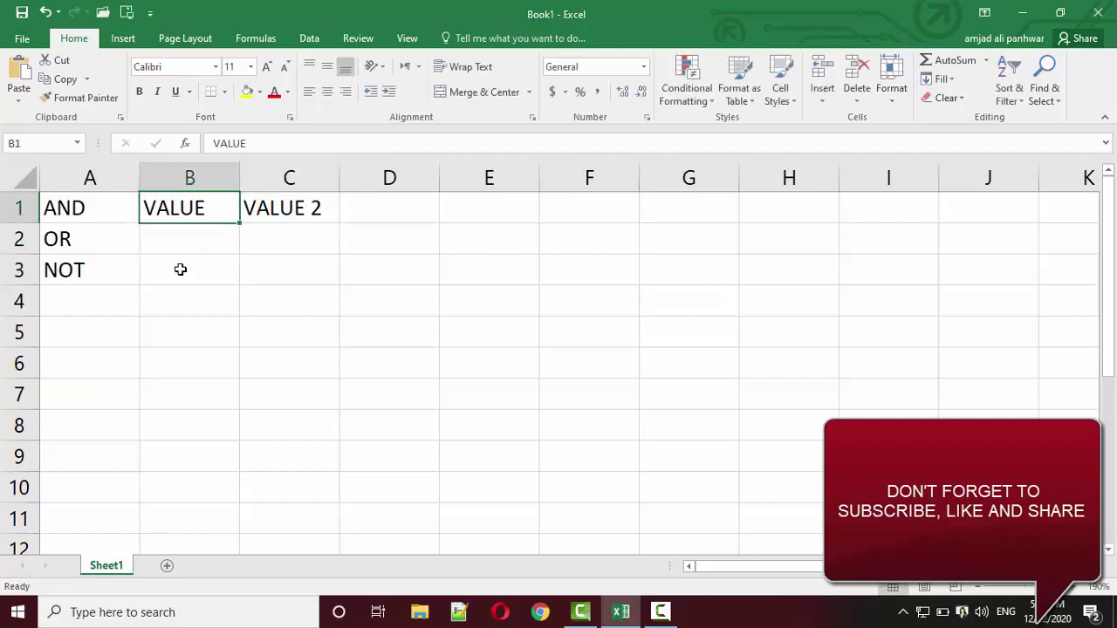
pyautogui.press('F2')
pyautogui.write(' 1')
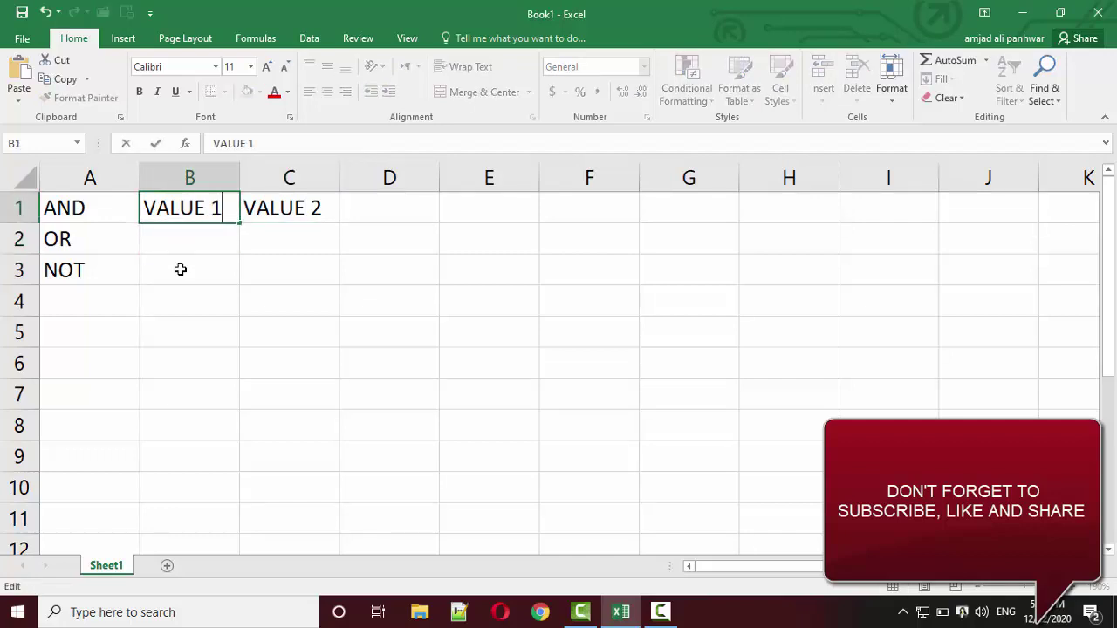
pyautogui.press('Return')
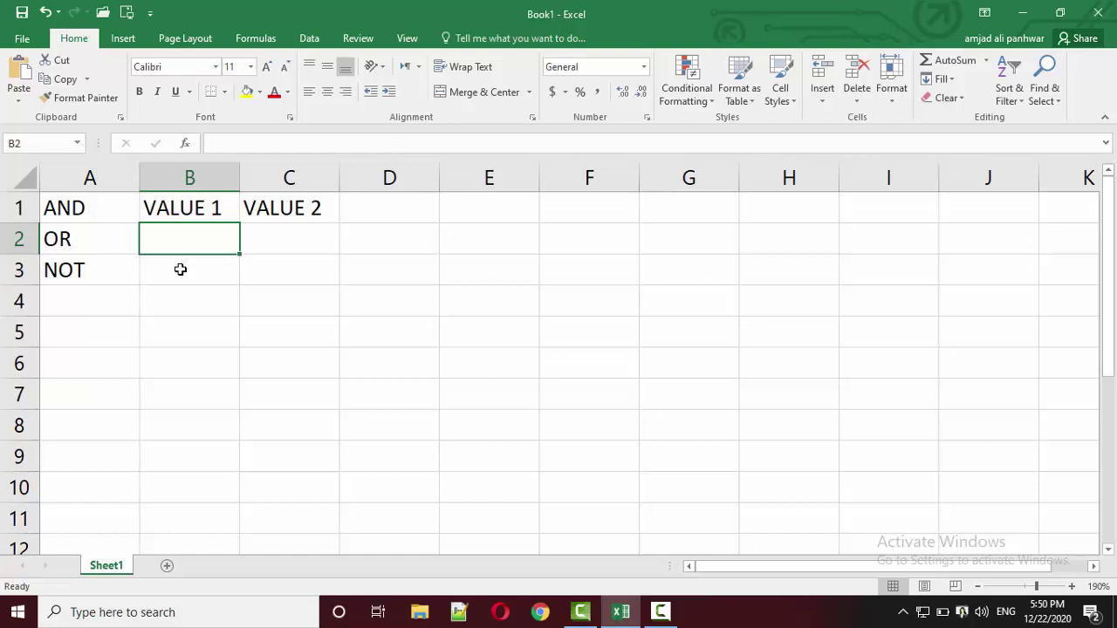
# Step: Enter the label SARI CONDITIONS in cell F1
pyautogui.press('Up')
pyautogui.press('Right')
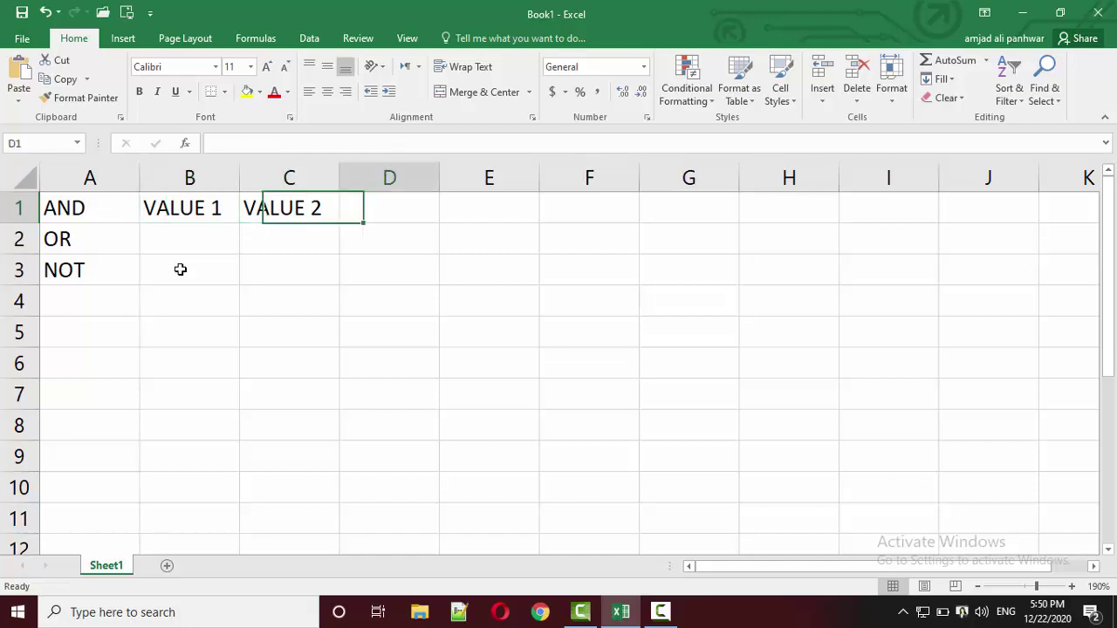
pyautogui.press('Right')
pyautogui.press('Right')
pyautogui.press('Right')
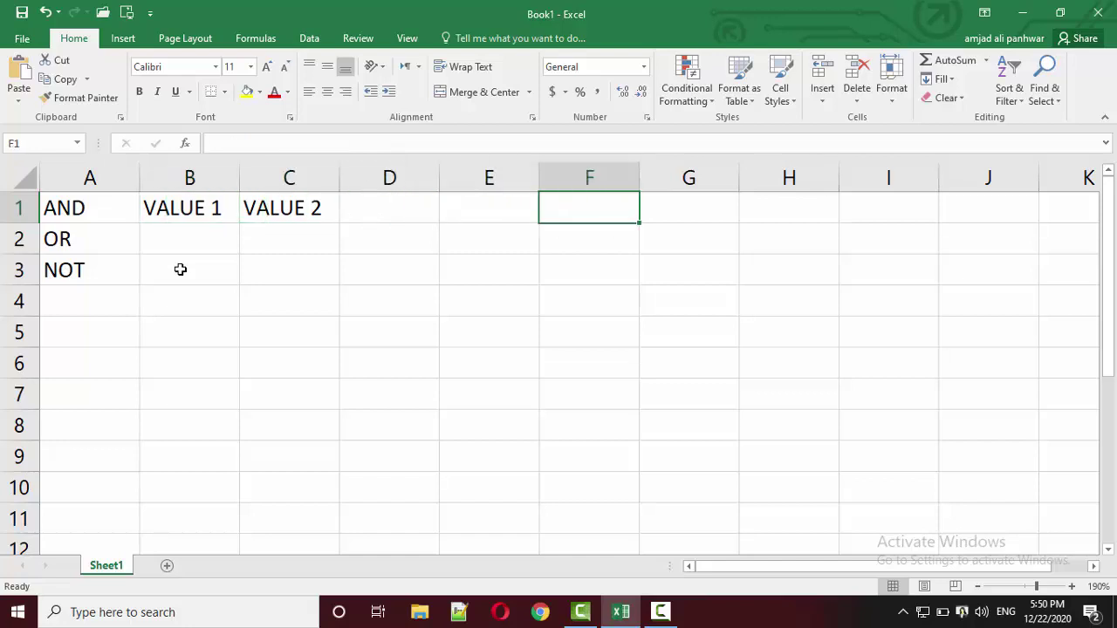
pyautogui.write('SARI CONDI')
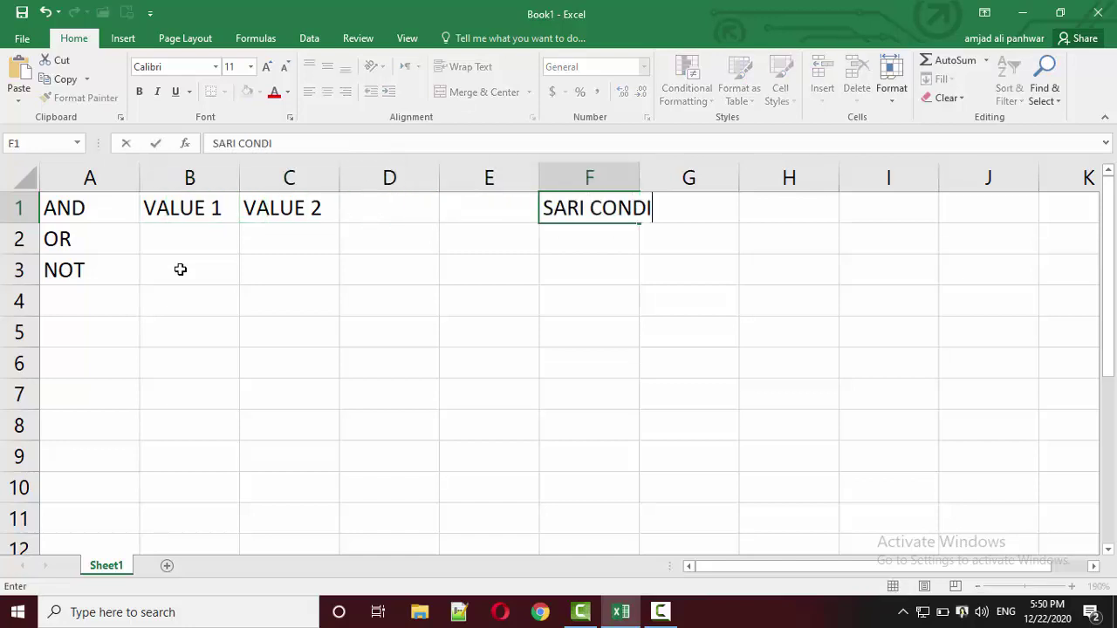
pyautogui.write('TIONS')
pyautogui.press('Return')
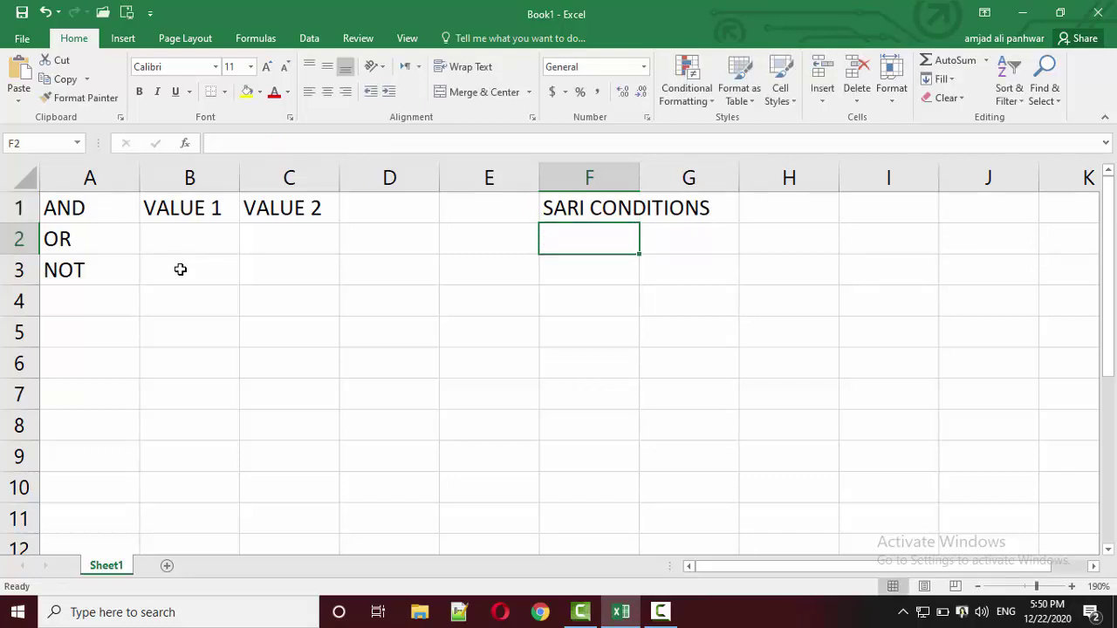
# Step: Enter the logical value TRUE in cell H1
pyautogui.press('Up')
pyautogui.press('Right')
pyautogui.press('Right')
pyautogui.write('T')
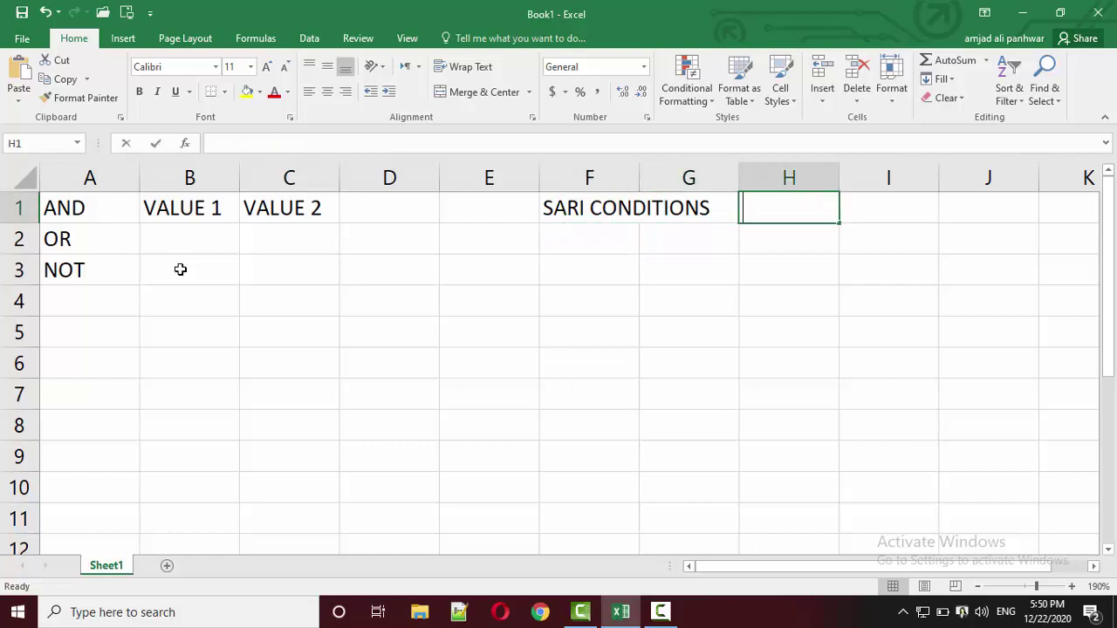
pyautogui.write('RUE')
pyautogui.press('Return')
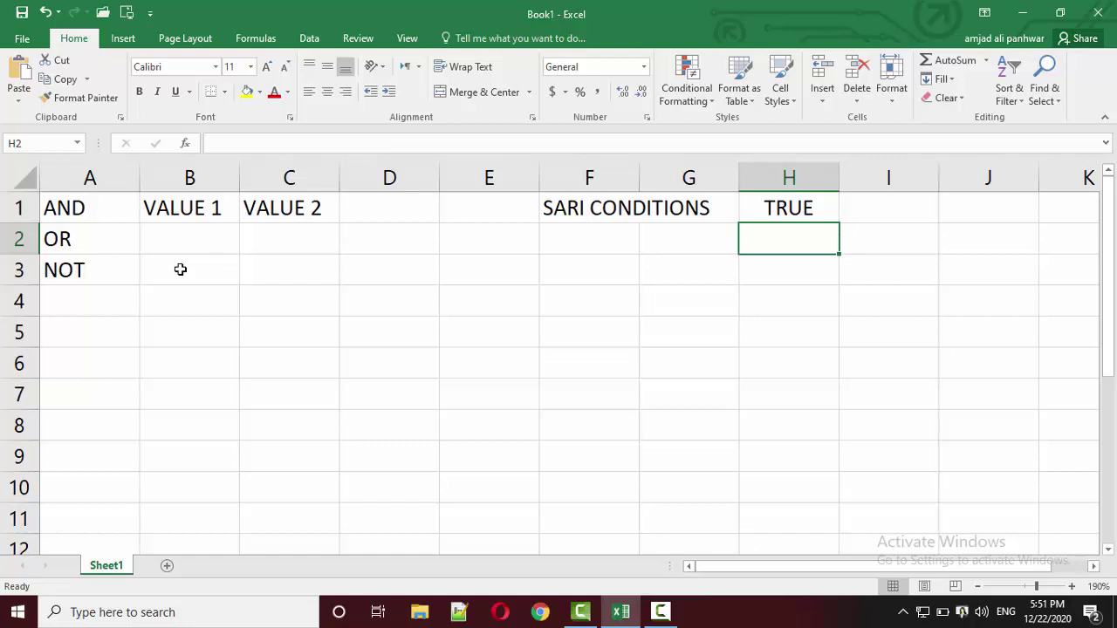
# Step: Select F1 through H1, then move the active cell to E5
pyautogui.press('Left')
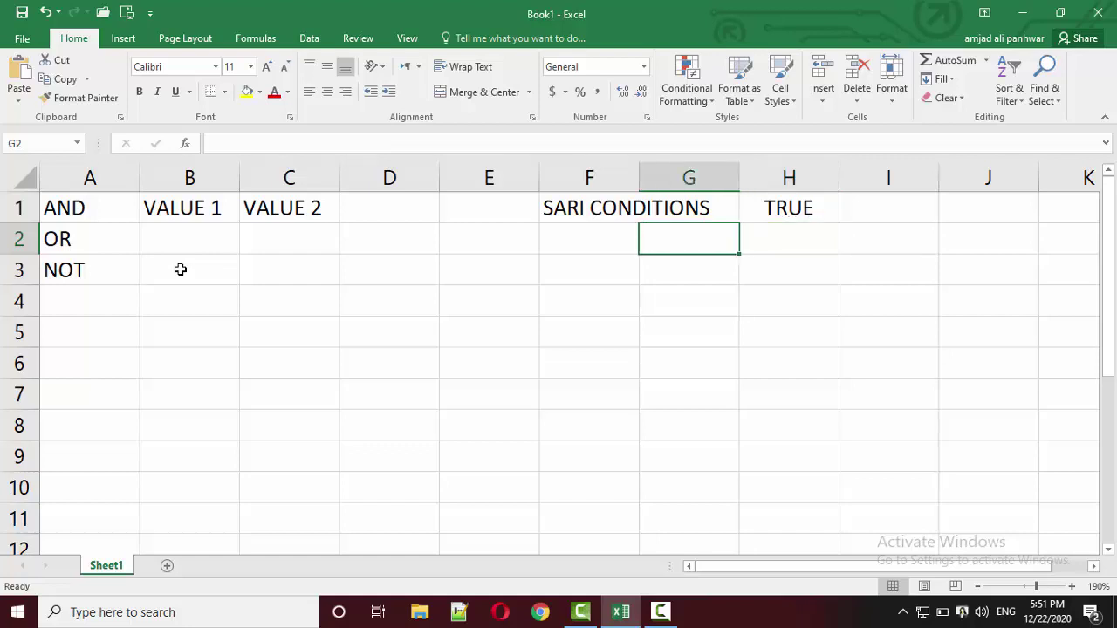
pyautogui.press('Up')
pyautogui.press('Left')
pyautogui.hotkey('shift', 'Right')
pyautogui.hotkey('shift', 'Right')
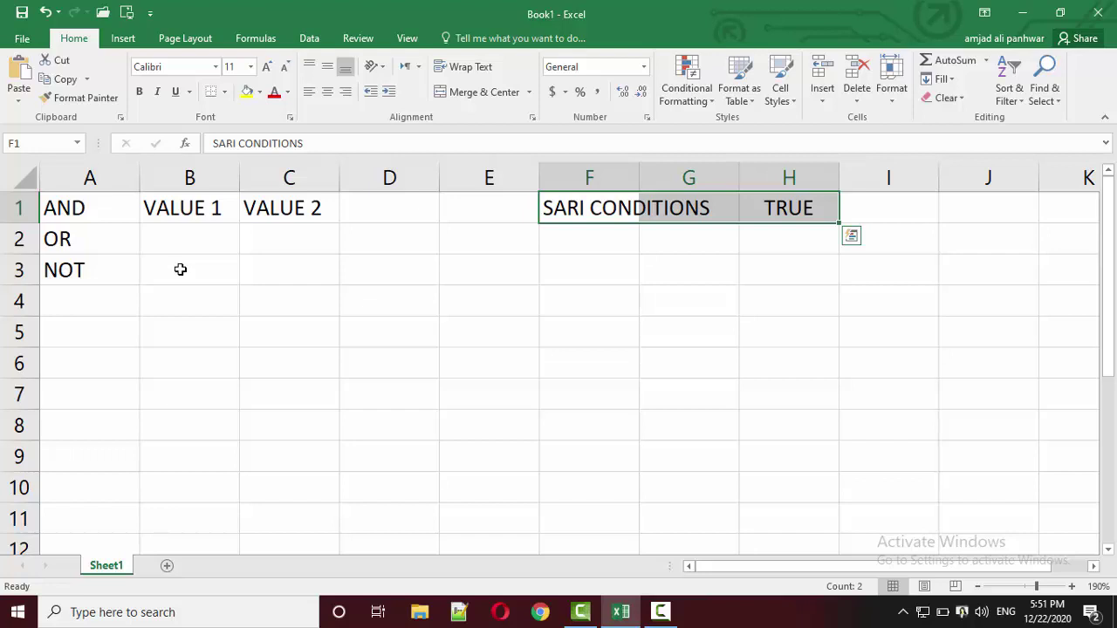
pyautogui.press('Down')
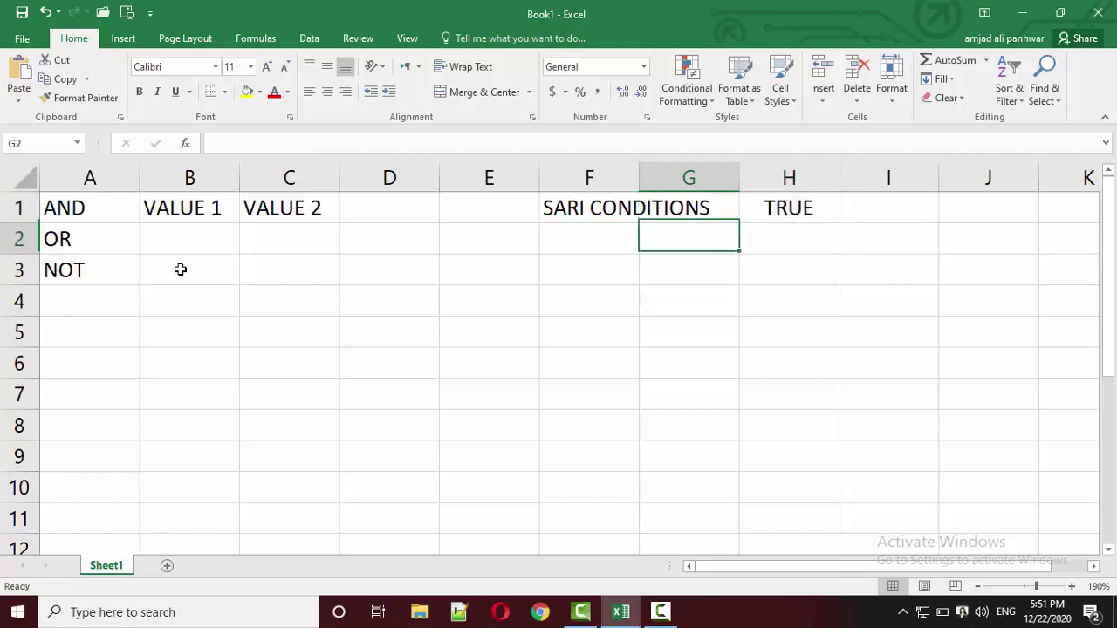
pyautogui.press('Left')
pyautogui.press('Down')
pyautogui.press('Down')
pyautogui.press('Down')
# Step: Enter =AND(2=2) in E5 so it returns TRUE
pyautogui.write('=')
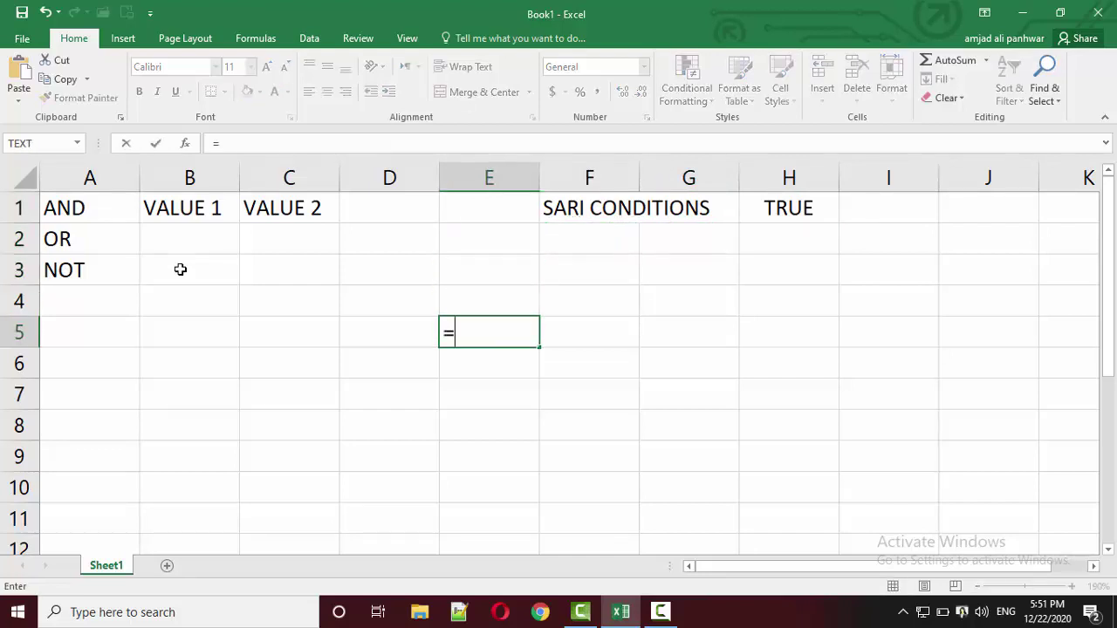
pyautogui.press('BackSpace')
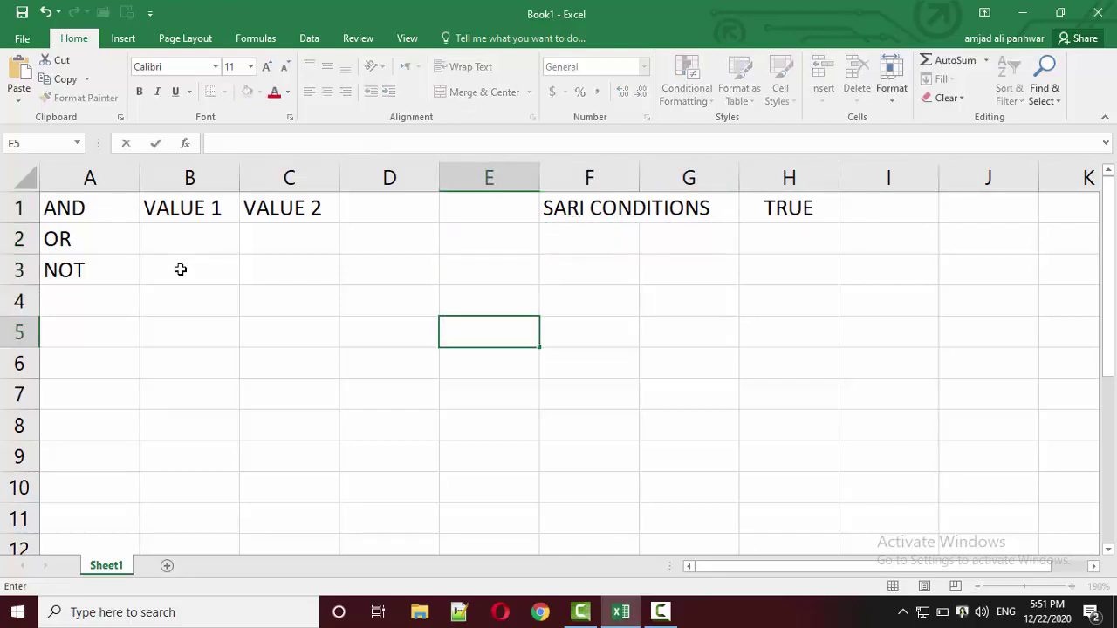
pyautogui.write('=AND(')
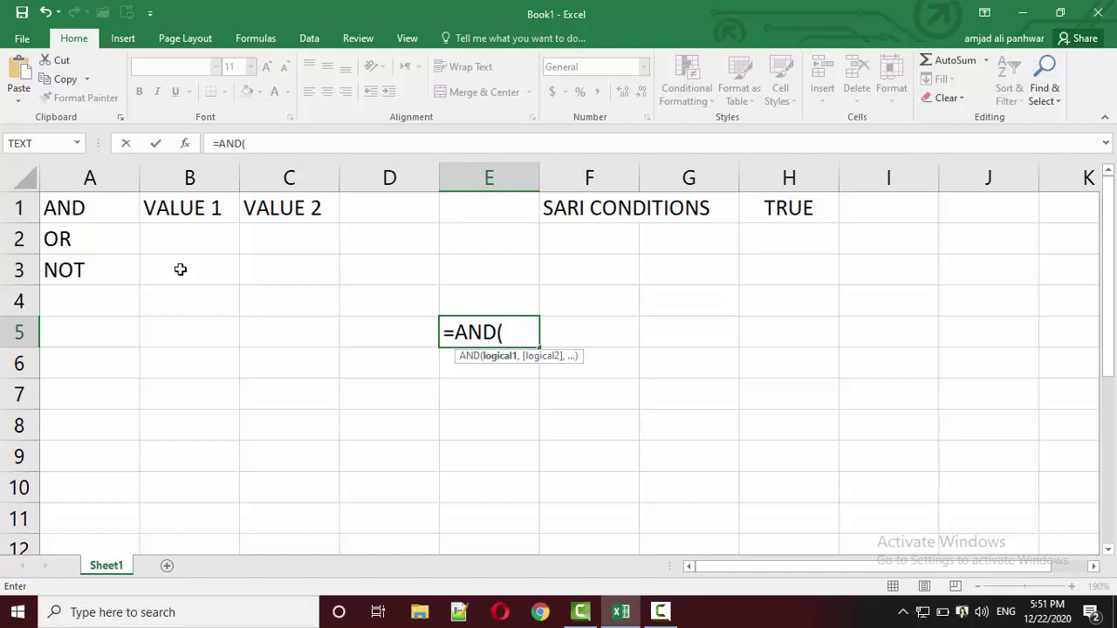
pyautogui.write('2=')
pyautogui.write('2')
pyautogui.write(',')
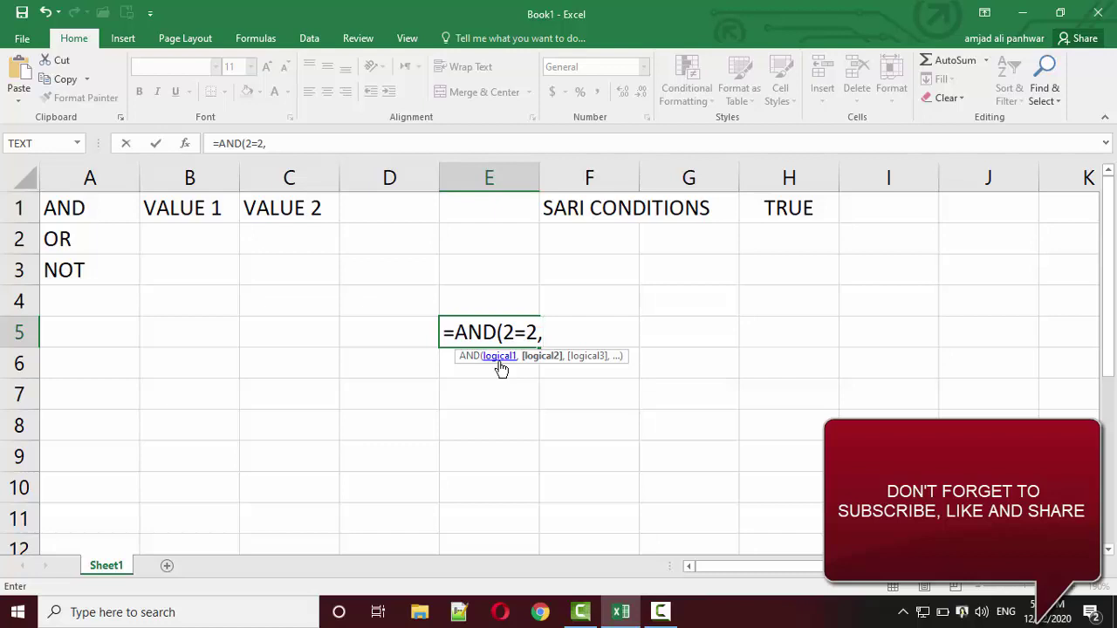
pyautogui.press('BackSpace')
pyautogui.write(')')
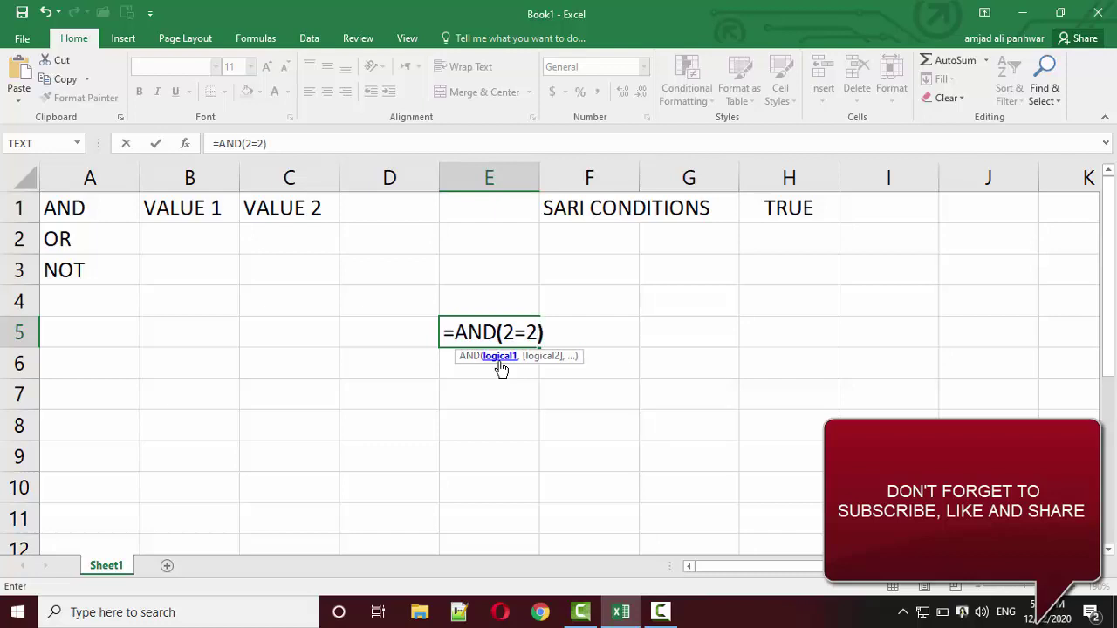
pyautogui.press('Return')
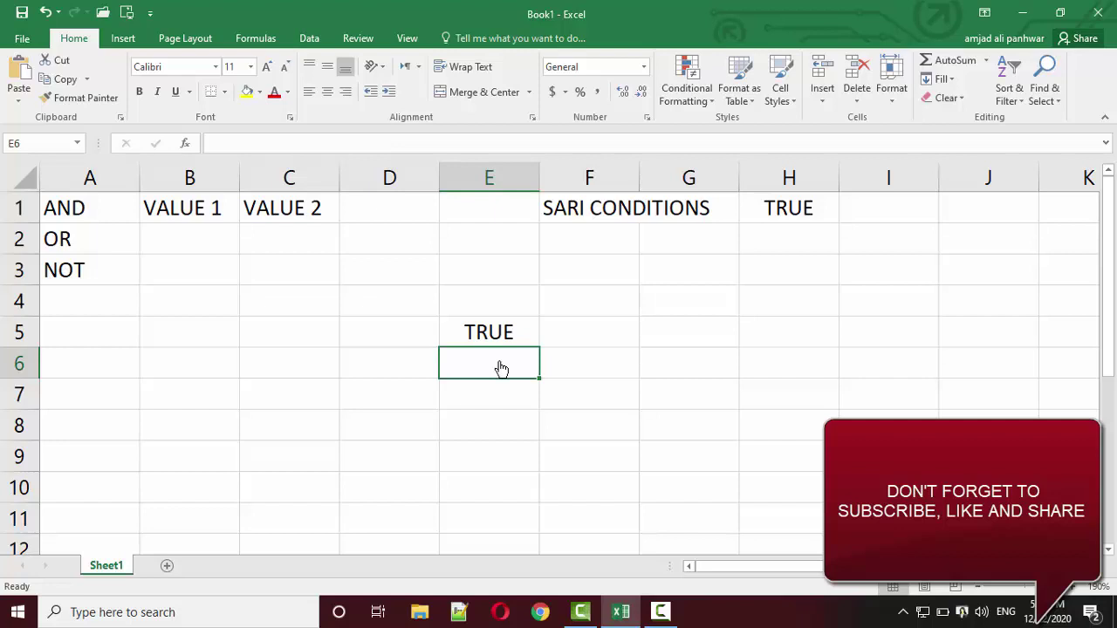
# Step: Extend E5's formula to =AND(2=2,4=5) so it returns FALSE
pyautogui.press('Up')
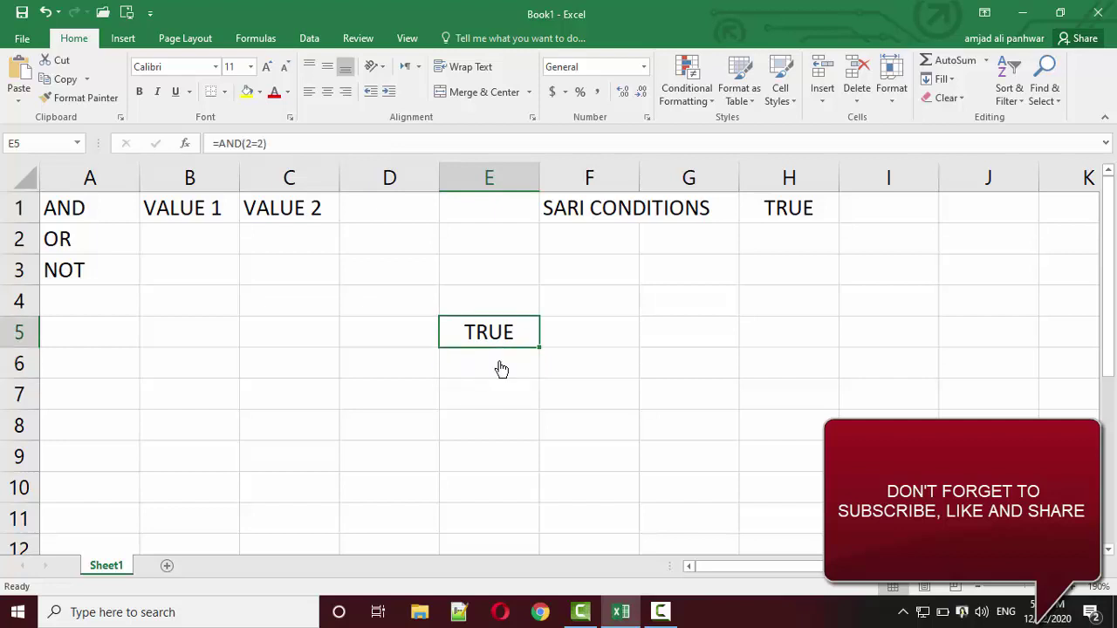
pyautogui.press('F2')
pyautogui.press('Left')
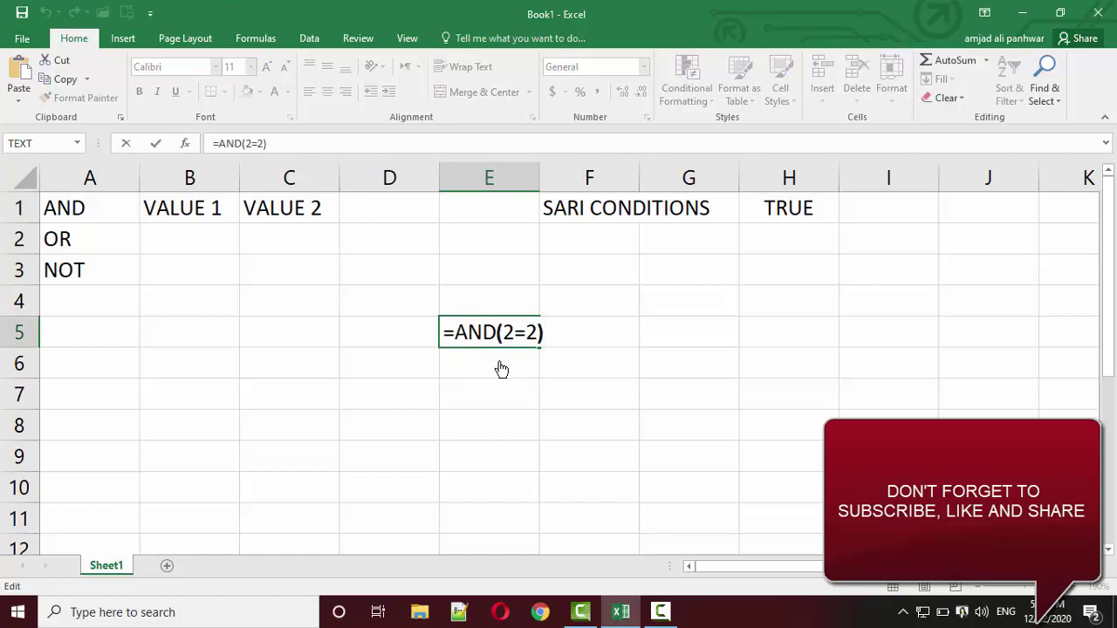
pyautogui.write(',')
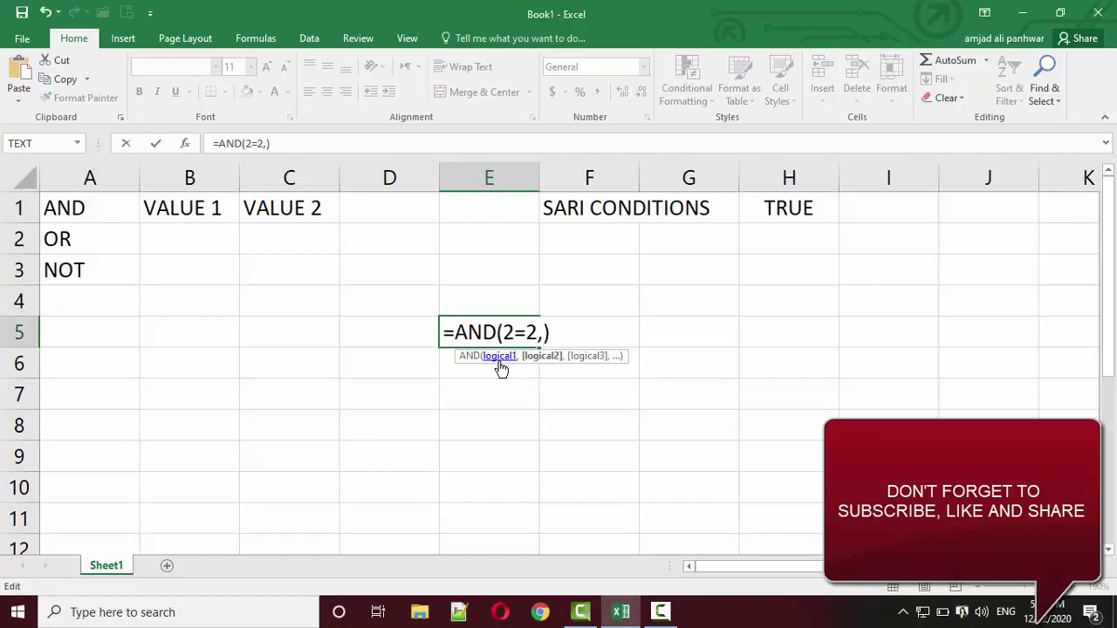
pyautogui.write('4')
pyautogui.write('=5')
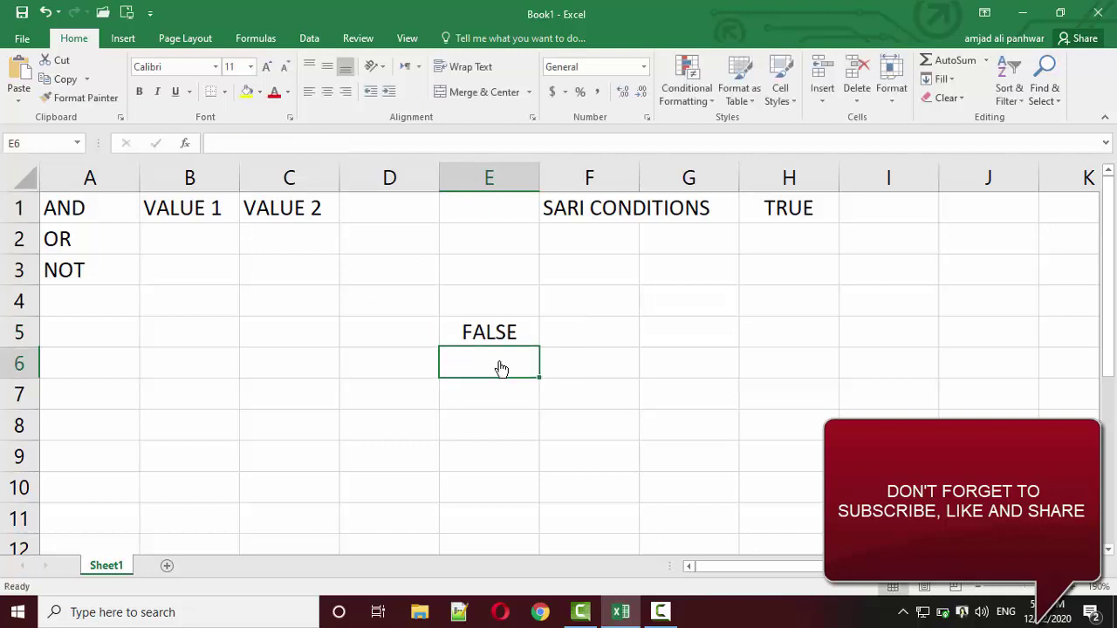
pyautogui.press('Return')
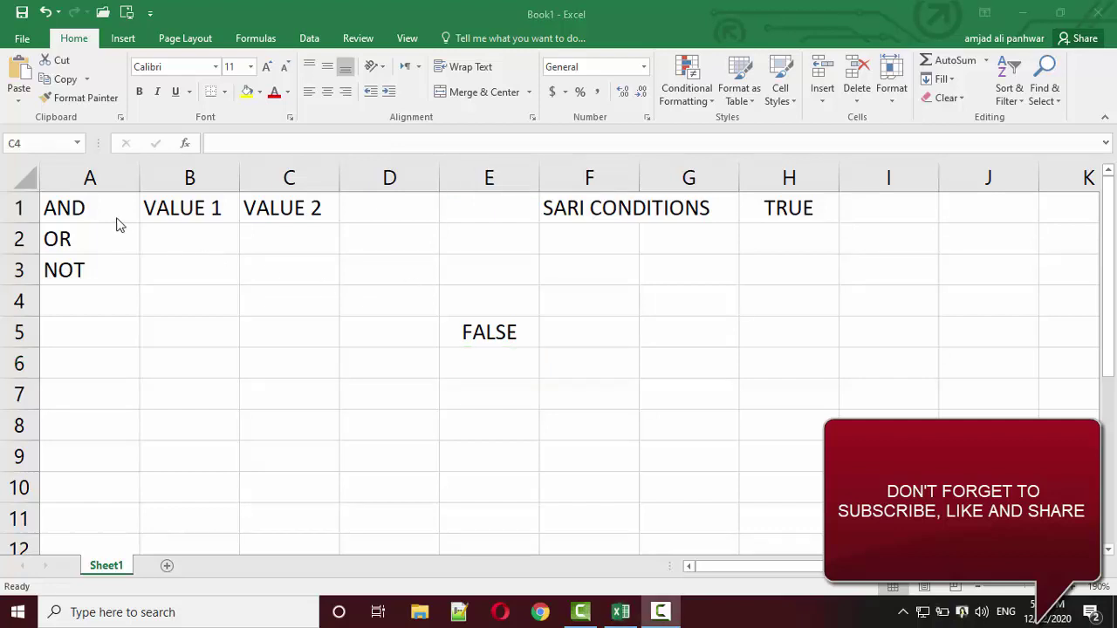
# Step: Select cells A1, A2, B2 and B3 in turn, then add a new blank worksheet, Sheet2
pyautogui.click(87, 207)
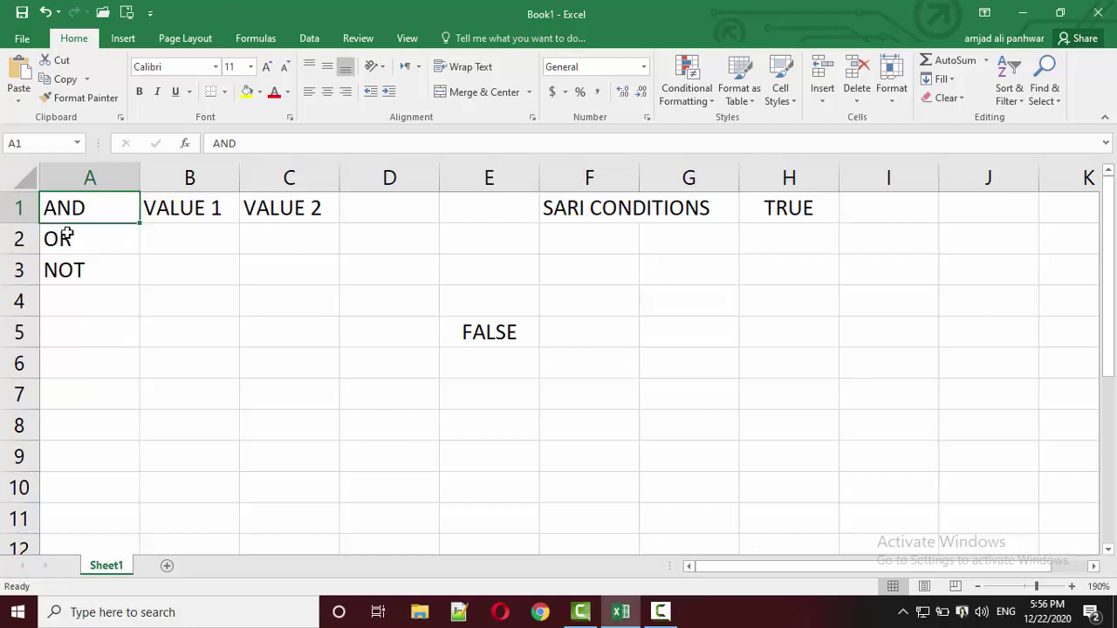
pyautogui.click(67, 236)
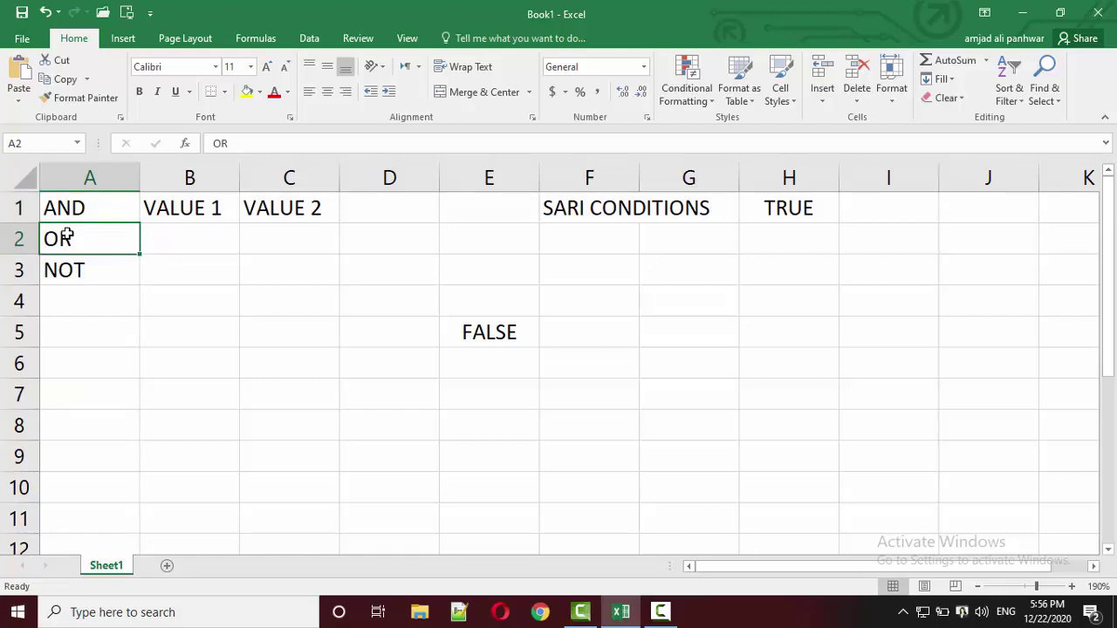
pyautogui.click(193, 234)
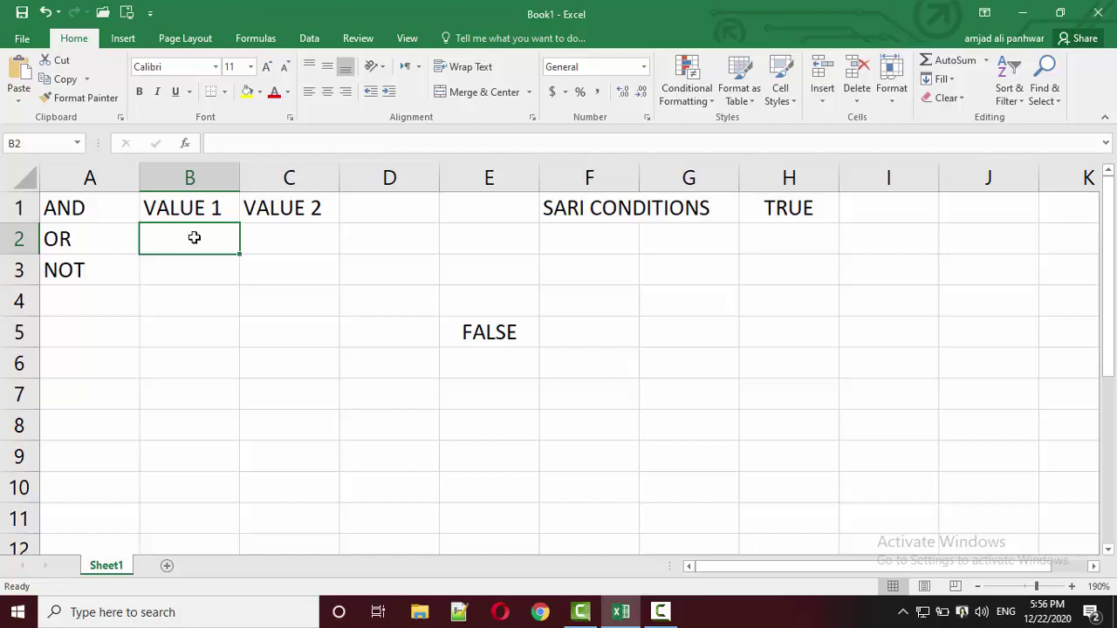
pyautogui.click(193, 265)
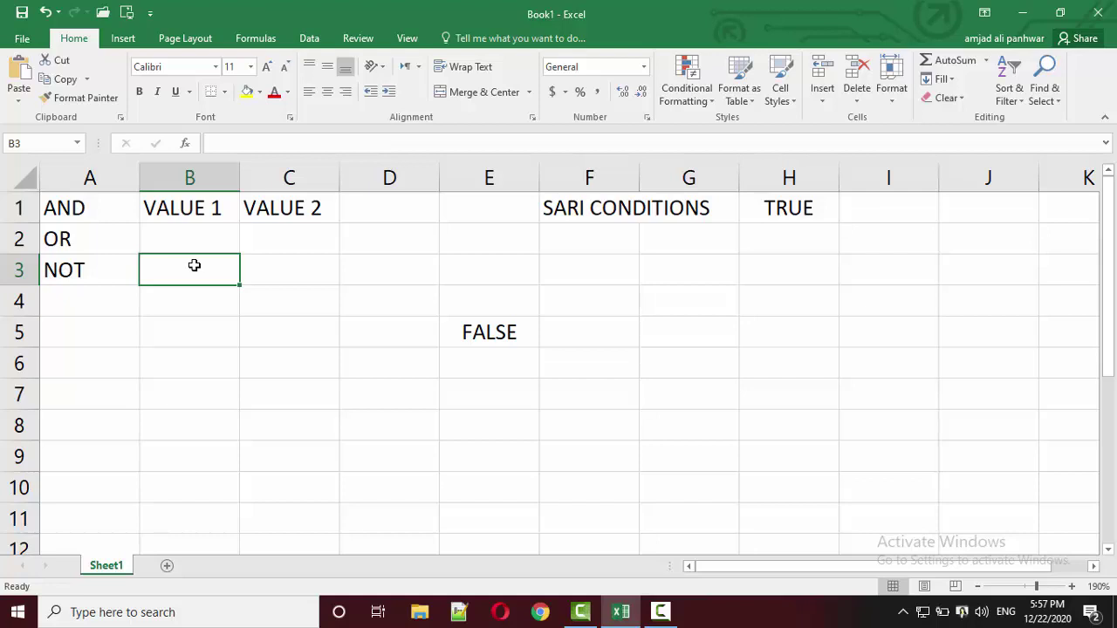
pyautogui.click(166, 566)
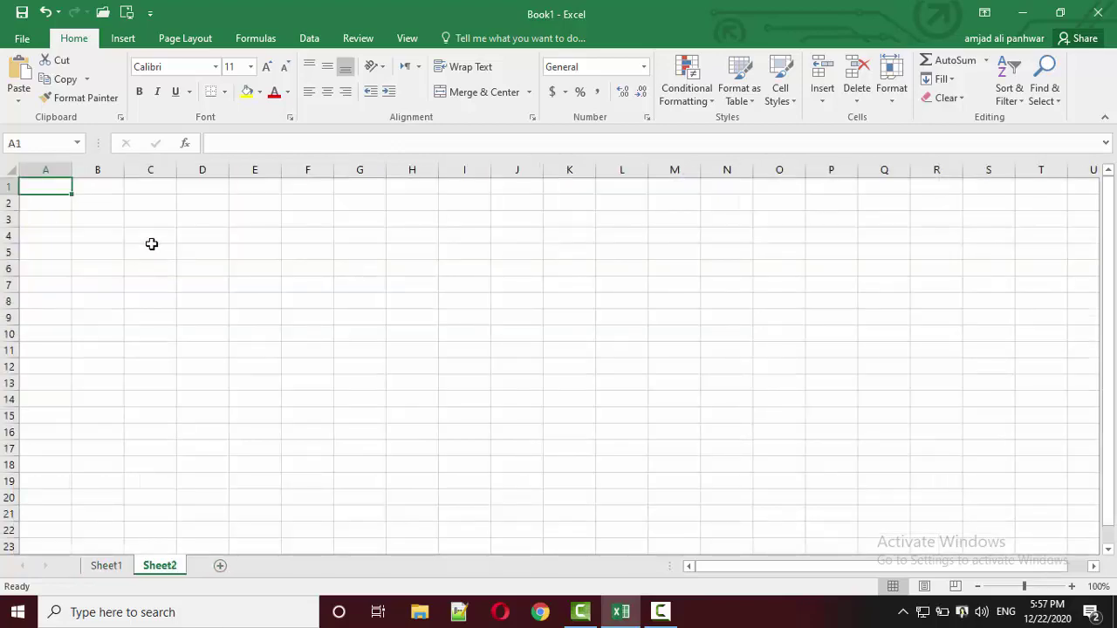
# Step: Zoom in on Sheet2 and enter 2 in A1 and 3 in B1
pyautogui.click(1071, 586)
pyautogui.click(1071, 587)
pyautogui.click(1071, 586)
pyautogui.click(1072, 587)
pyautogui.click(1072, 586)
pyautogui.click(1072, 587)
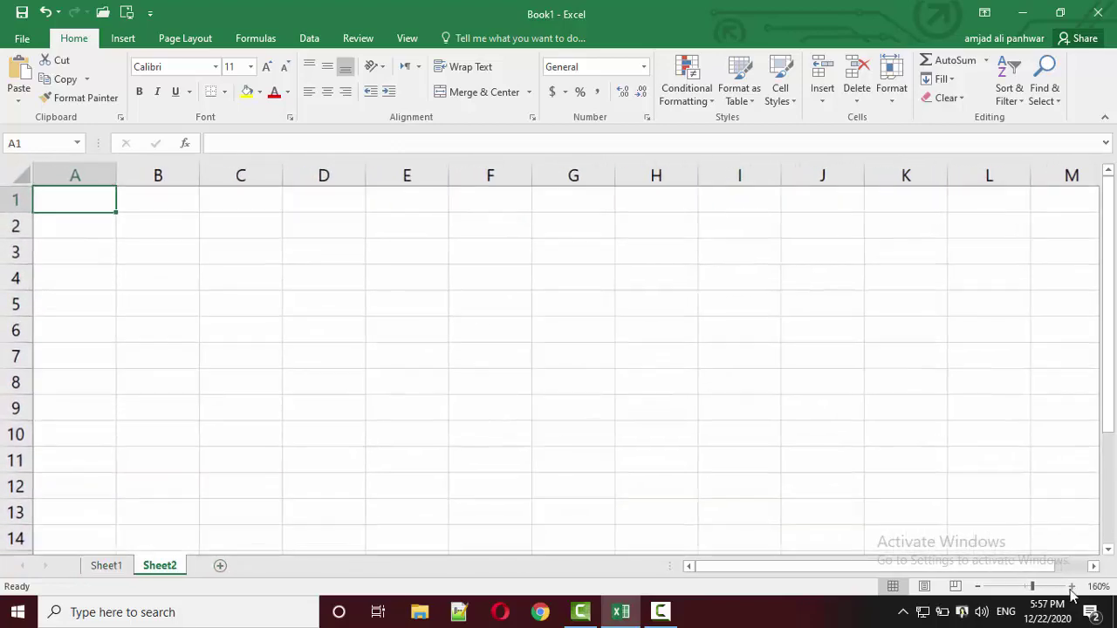
pyautogui.click(1072, 587)
pyautogui.click(168, 233)
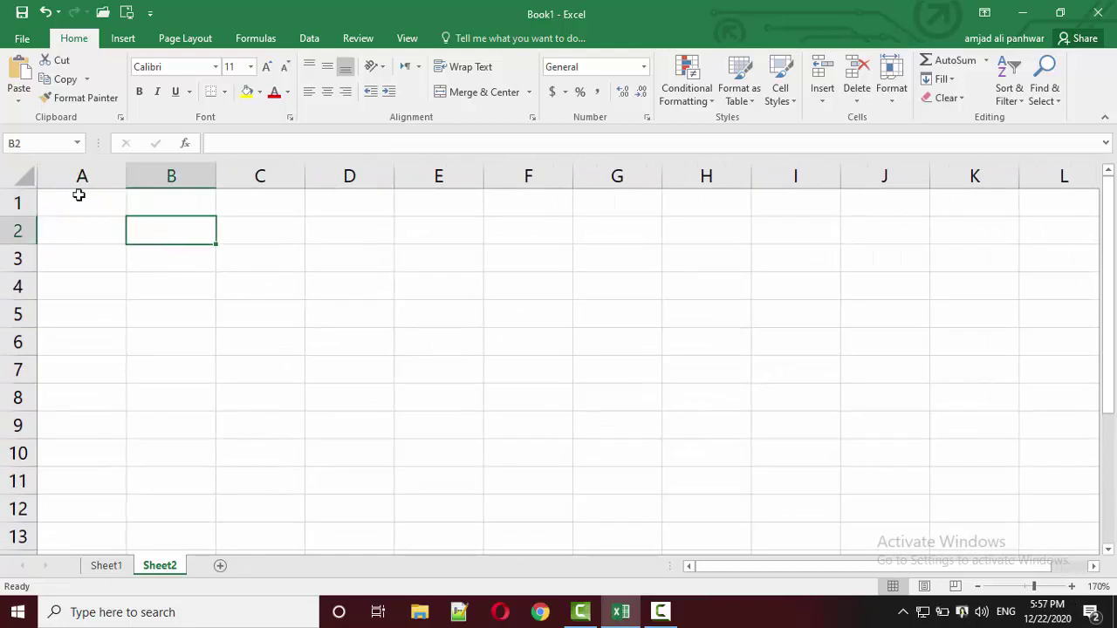
pyautogui.click(79, 197)
pyautogui.write('2')
pyautogui.press('Tab')
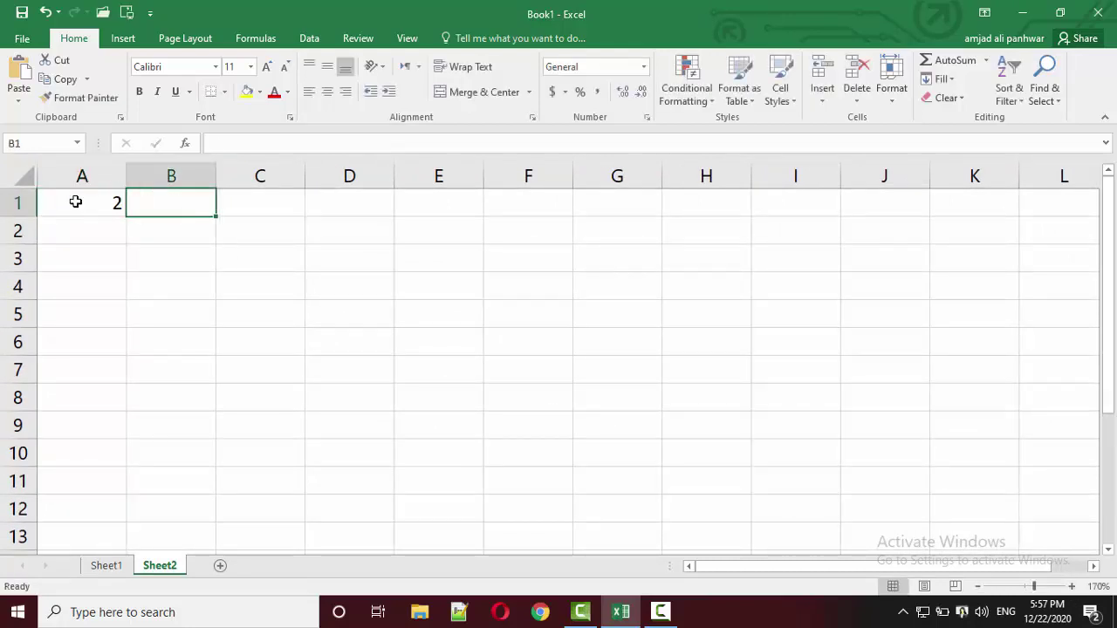
pyautogui.write('3')
pyautogui.press('Return')
pyautogui.press('Return')
pyautogui.press('Return')
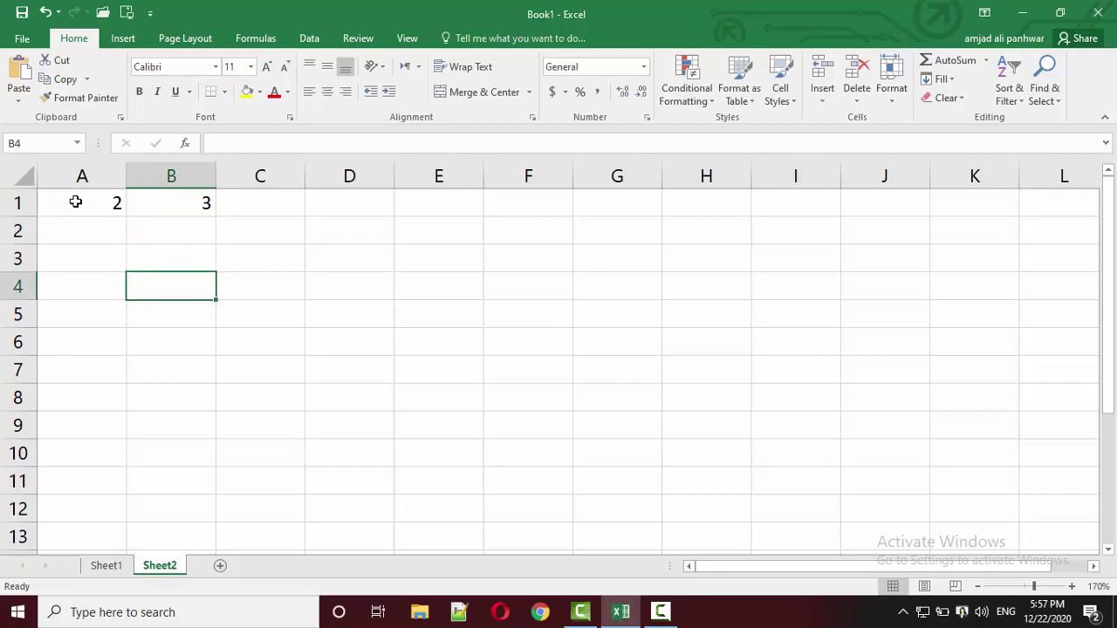
# Step: Build the formula =and(A1<B1) in cell C4 by referencing A1 and B1
pyautogui.press('Right')
pyautogui.write('=')
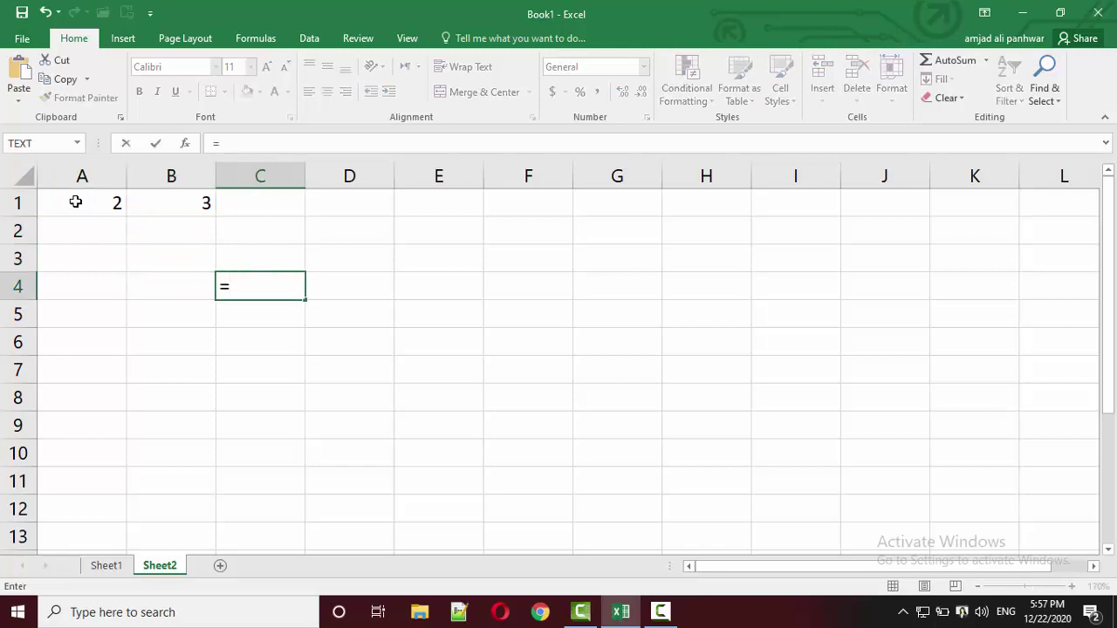
pyautogui.write('and(')
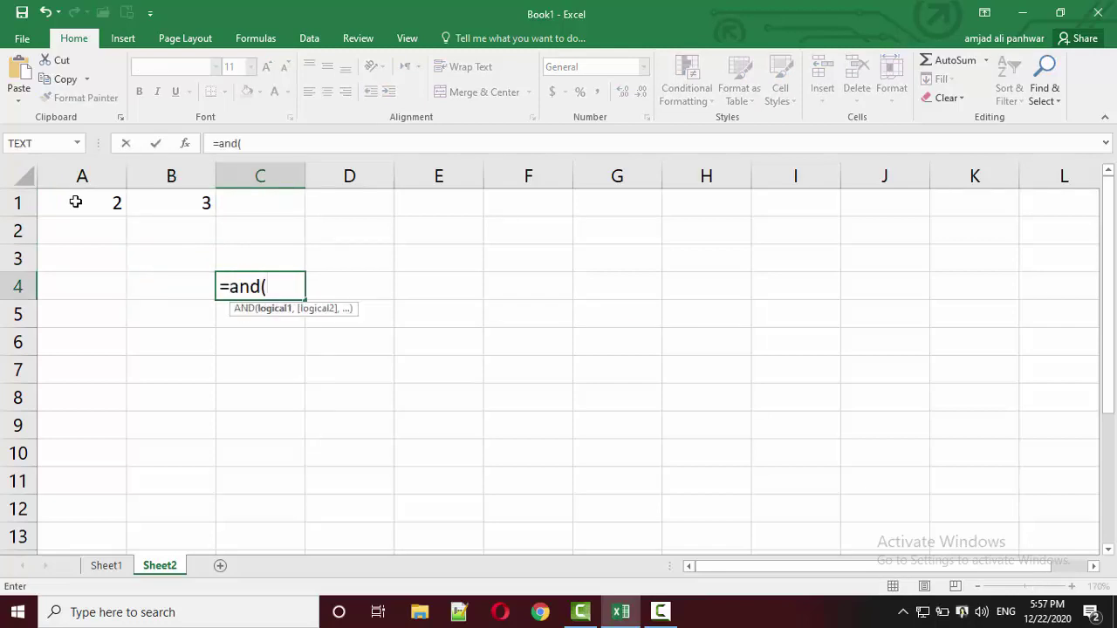
pyautogui.click(88, 202)
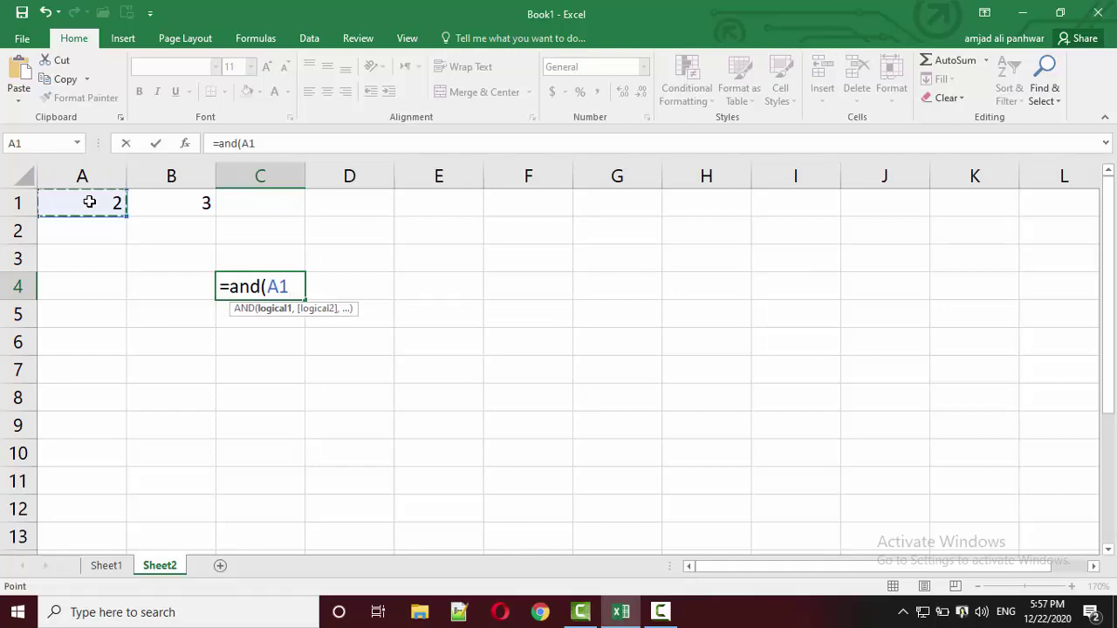
pyautogui.write('<')
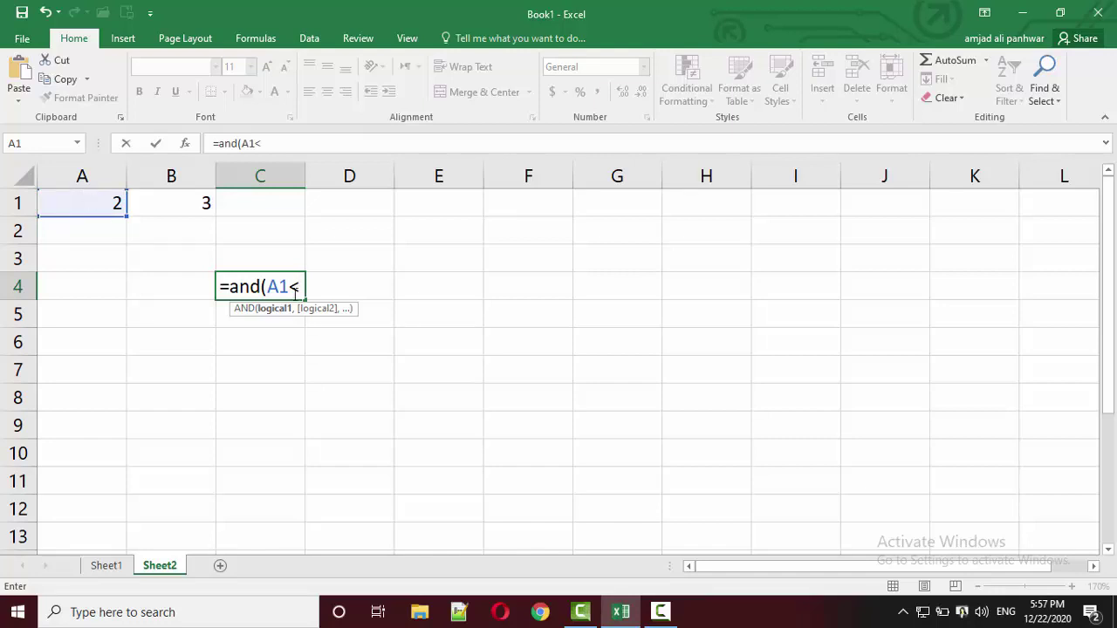
pyautogui.click(202, 205)
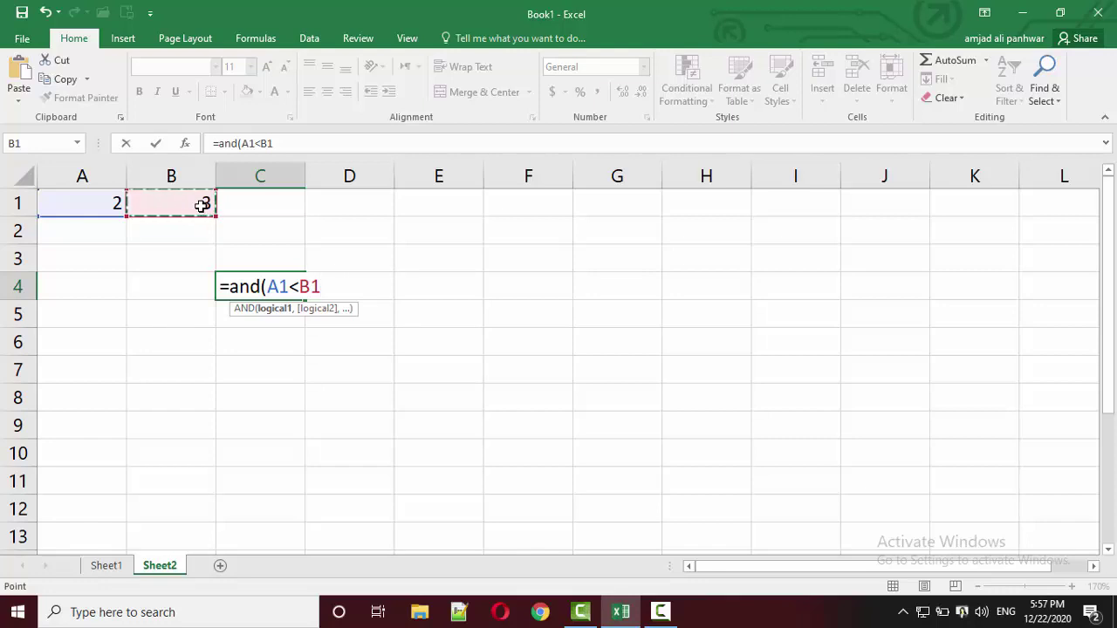
pyautogui.write(')')
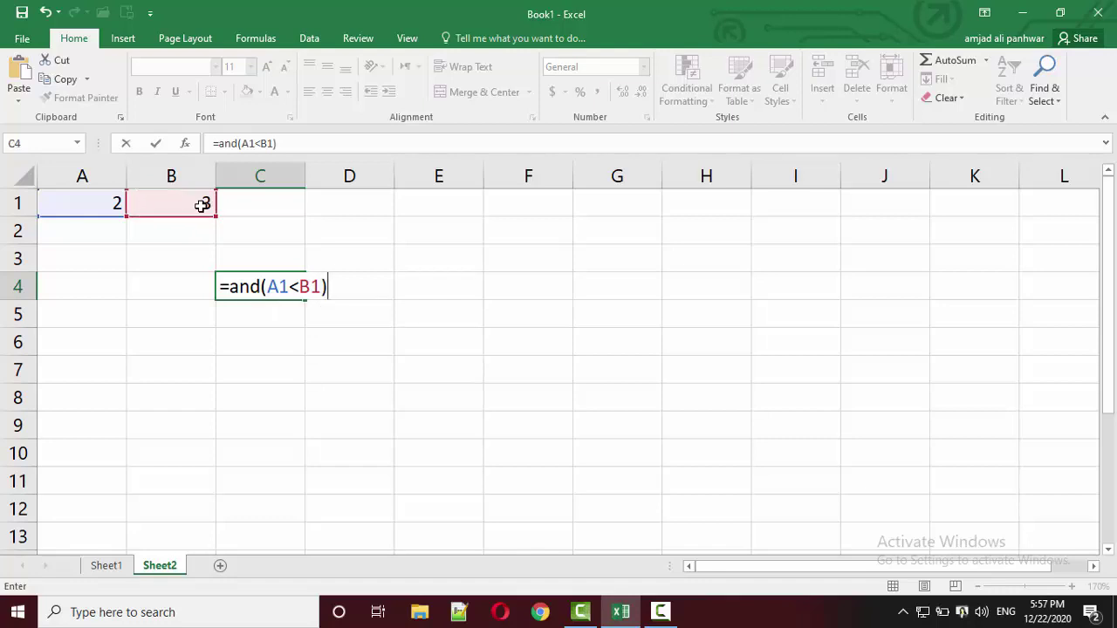
# Step: Commit =AND(A1<B1) in C4 so it shows TRUE, then review the formula
pyautogui.hotkey('ctrl', 'Return')
pyautogui.press('Return')
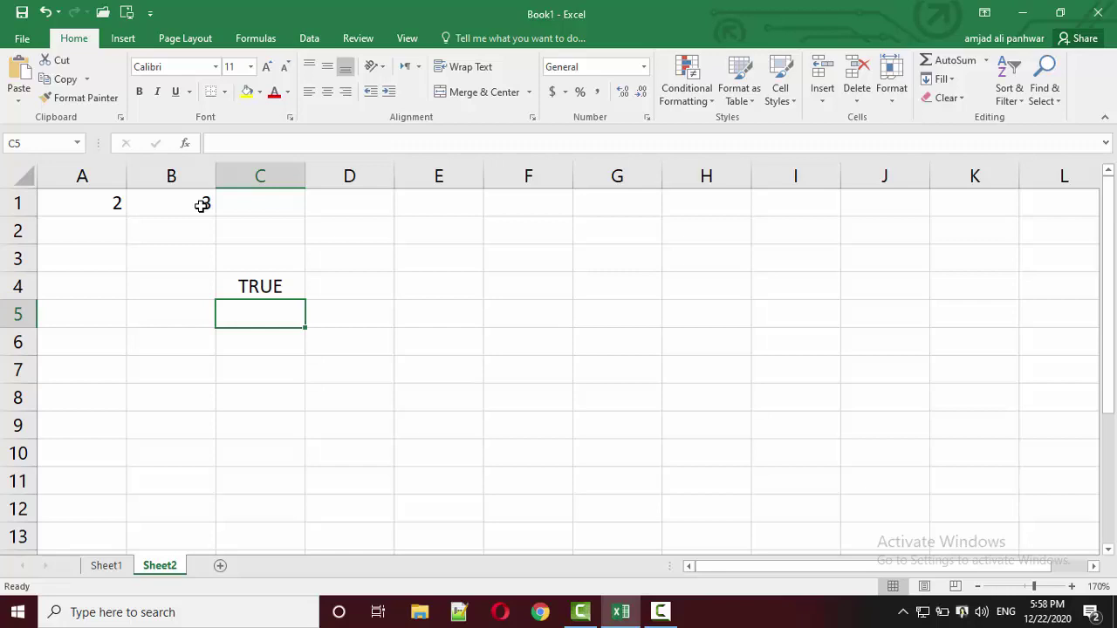
pyautogui.press('Up')
pyautogui.press('F2')
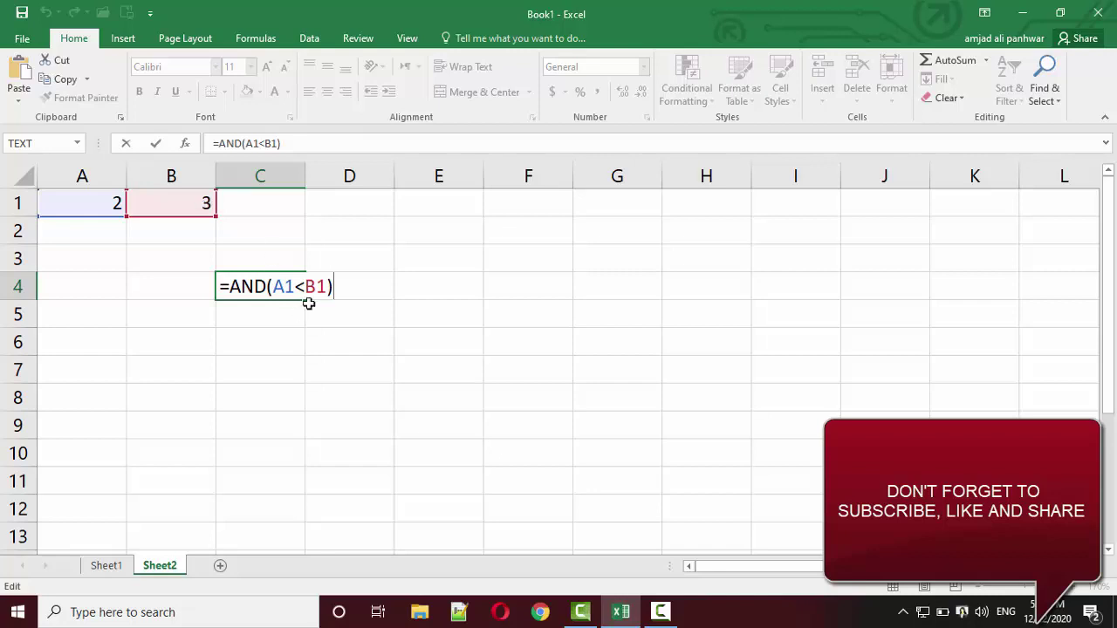
pyautogui.press('Return')
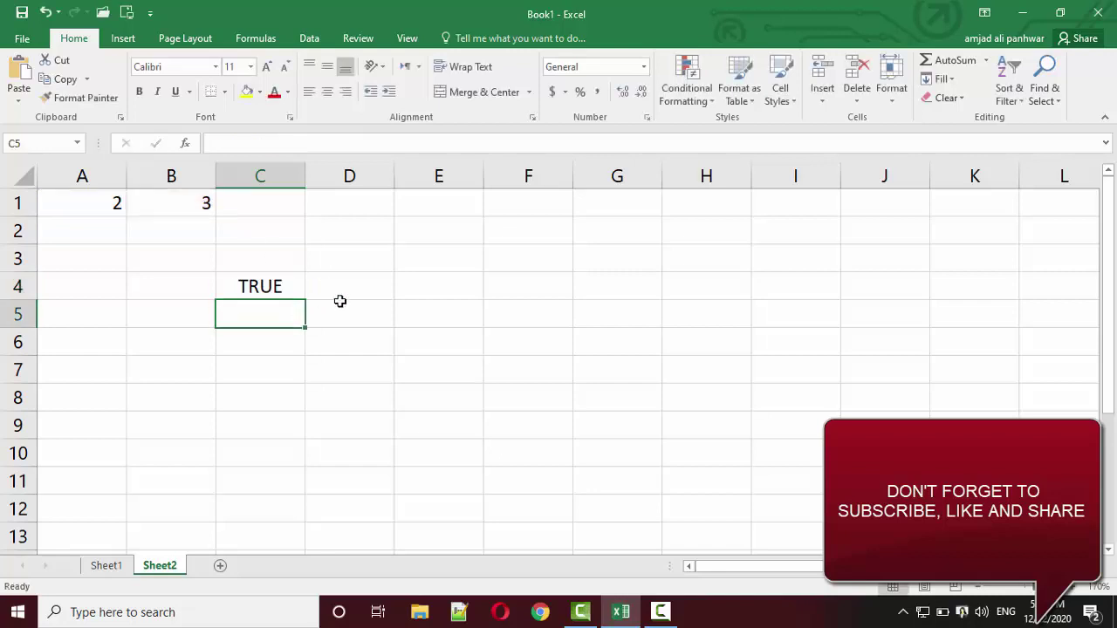
# Step: Enter =and(4=4,5>1) in C5, which returns TRUE
pyautogui.write('=')
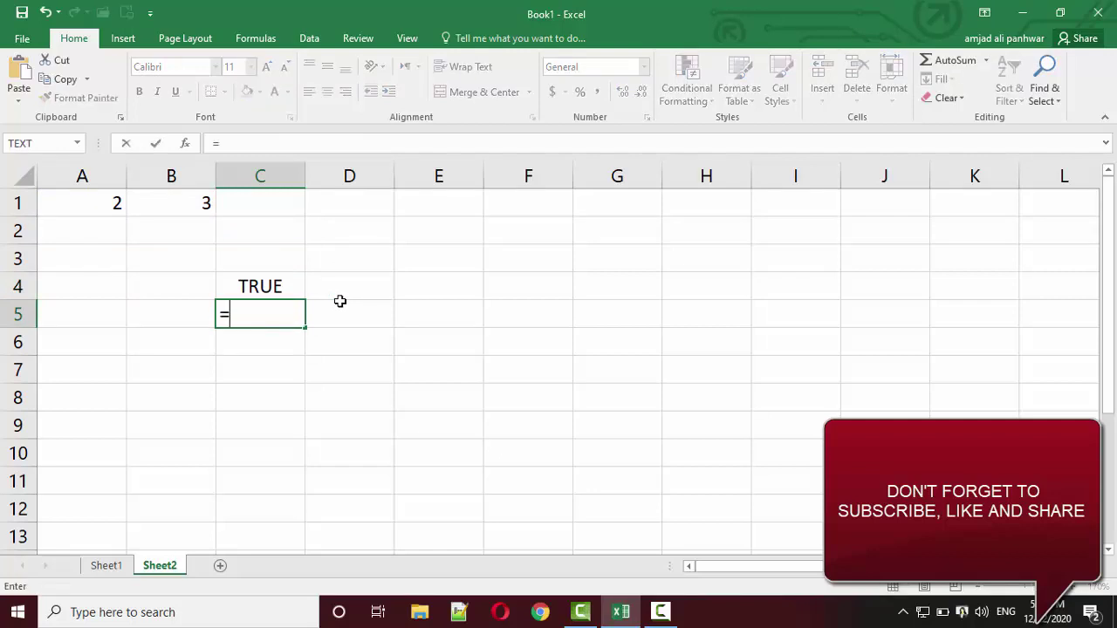
pyautogui.write('and(')
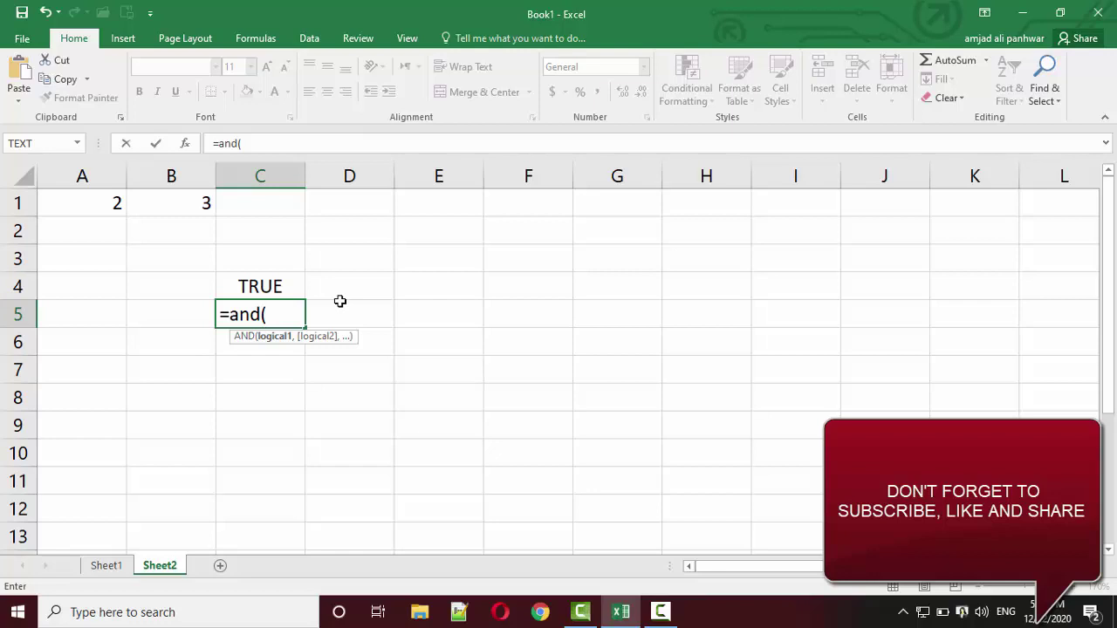
pyautogui.write('4')
pyautogui.write('=')
pyautogui.write('4,')
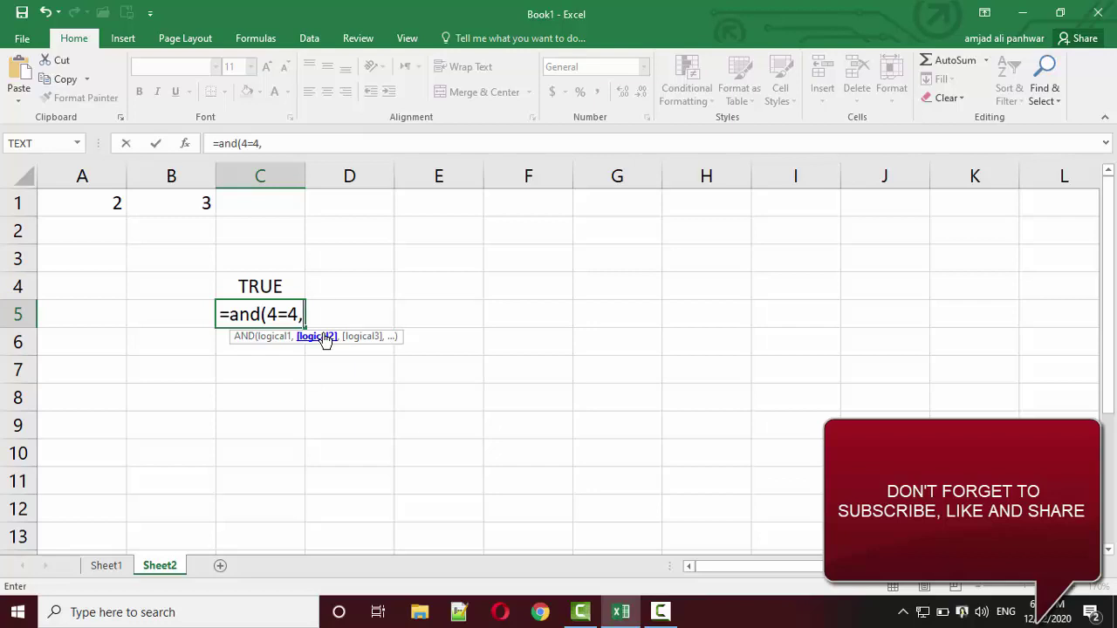
pyautogui.write('5')
pyautogui.write('>')
pyautogui.write('1')
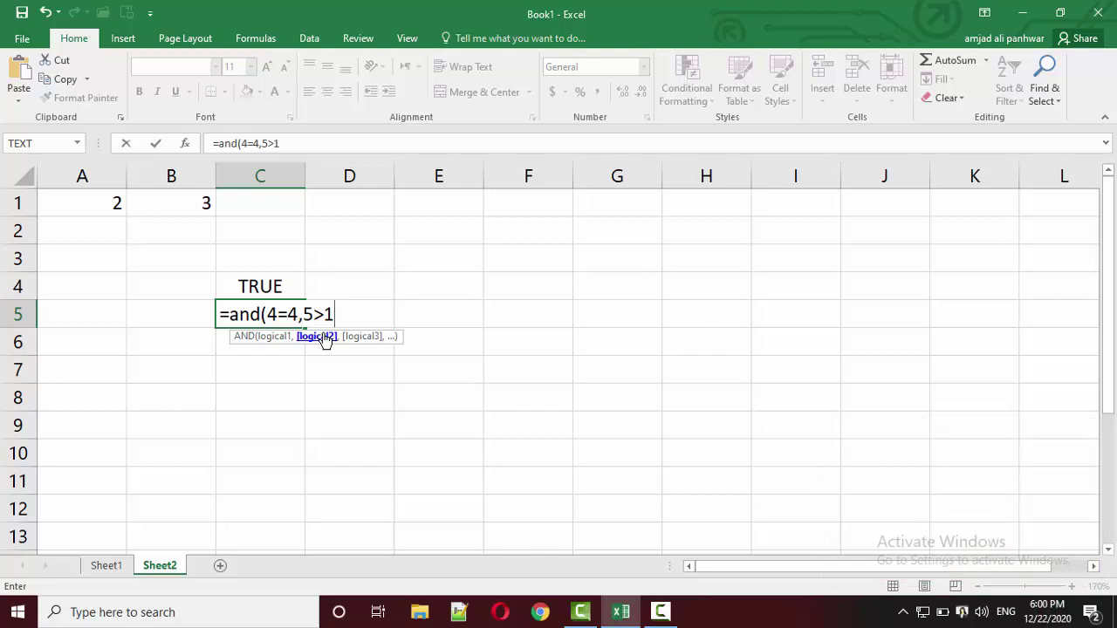
pyautogui.write(')')
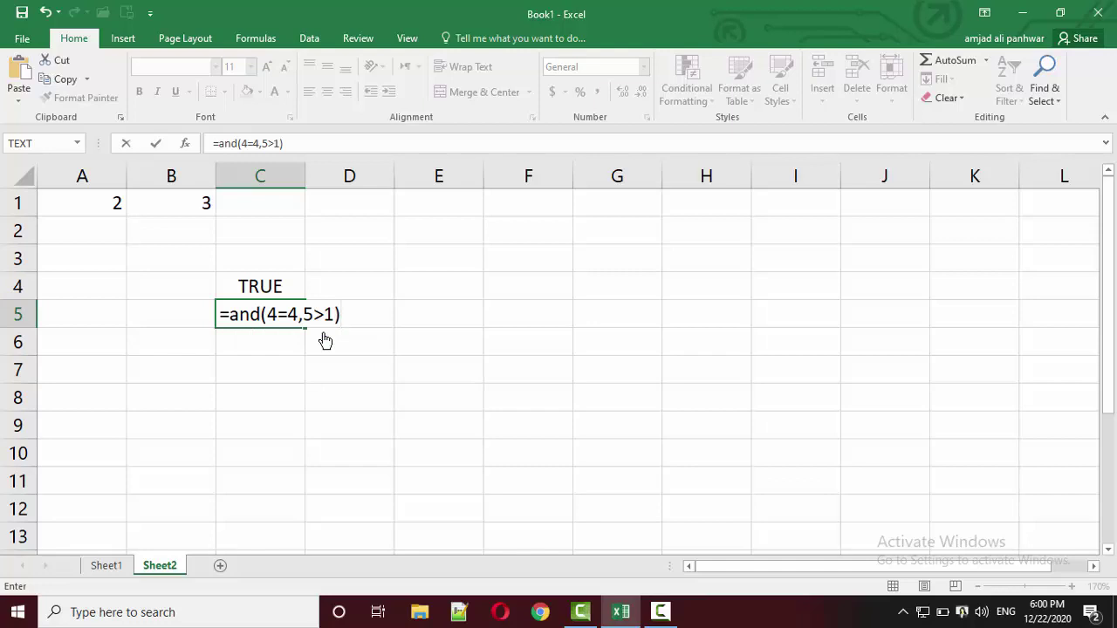
pyautogui.press('Return')
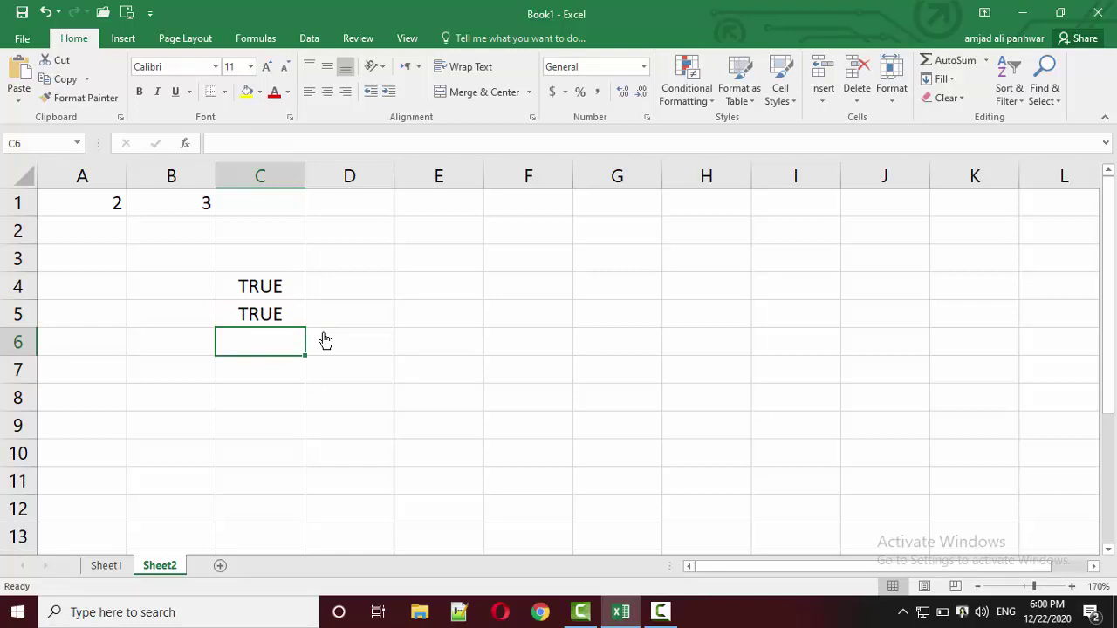
# Step: Enter =and(12>6,5=5,3<1,1<0) in cell C6
pyautogui.write('=and(')
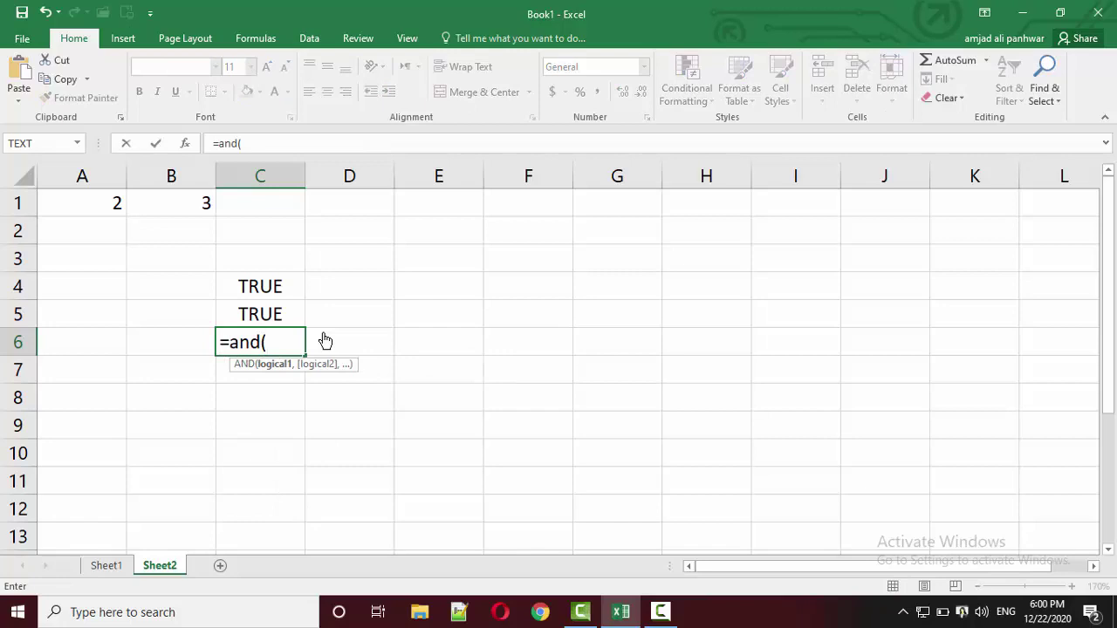
pyautogui.write('12')
pyautogui.write('>')
pyautogui.write('6')
pyautogui.write(',')
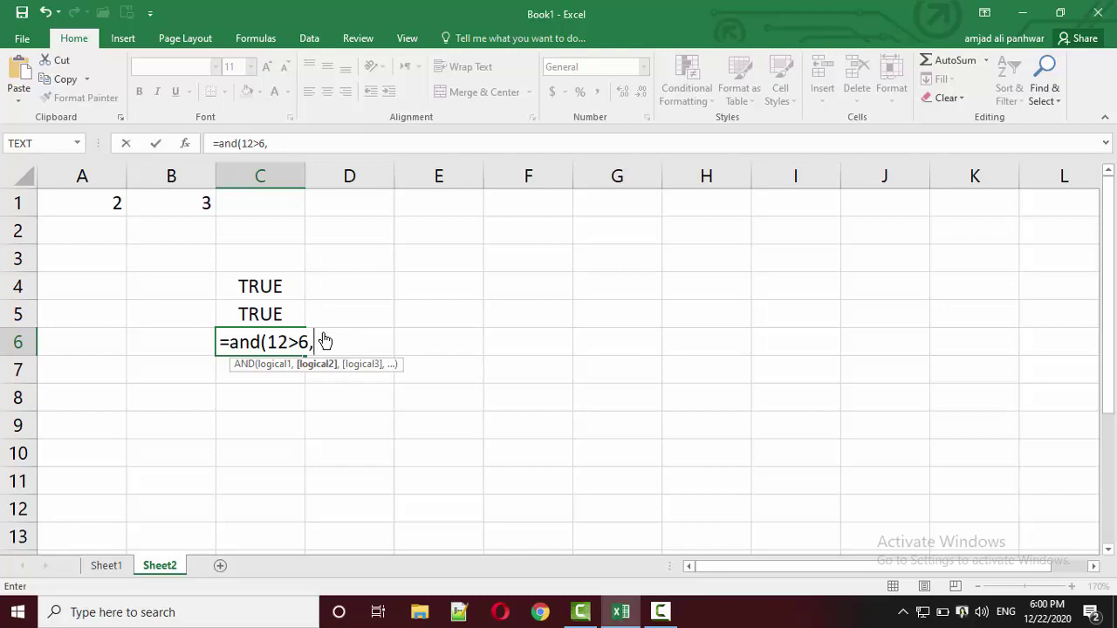
pyautogui.write('5')
pyautogui.write('=5,')
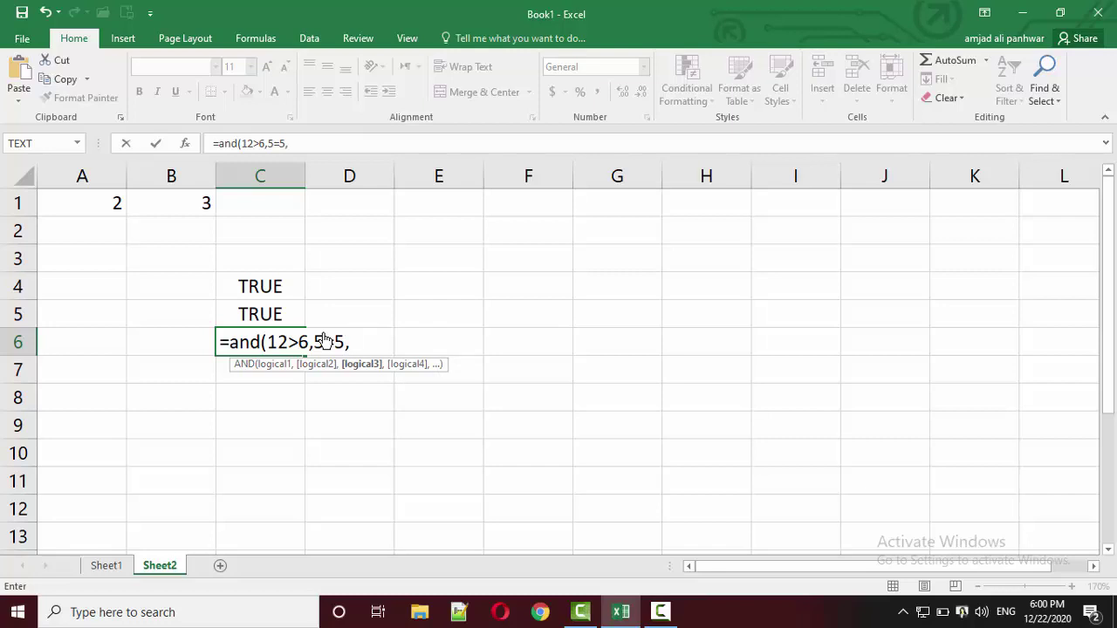
pyautogui.write('3')
pyautogui.write('<1')
pyautogui.write(',1')
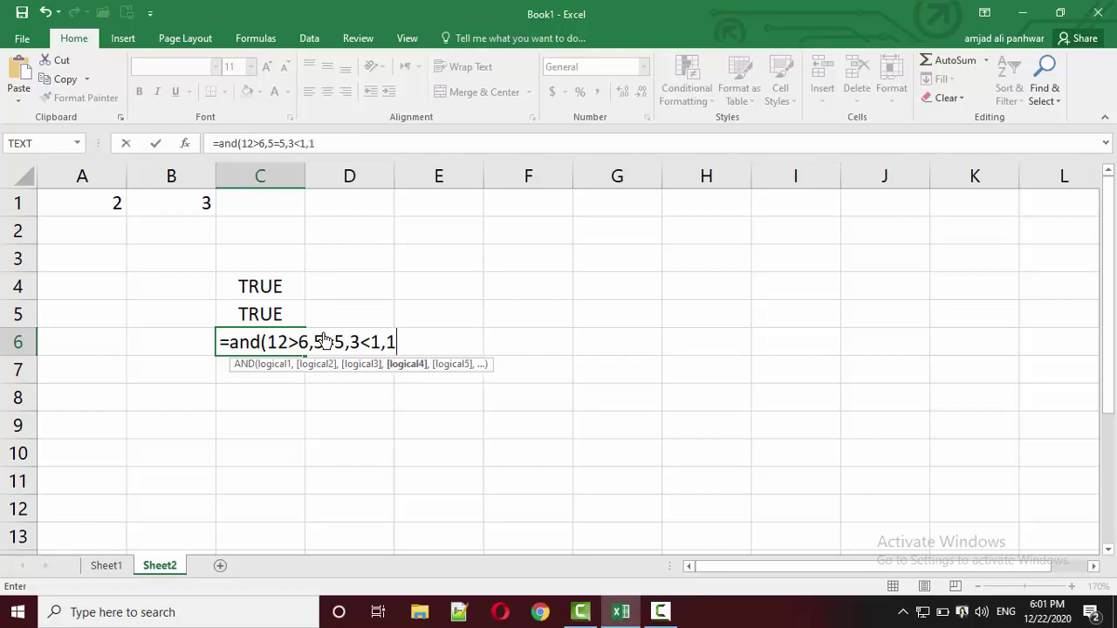
pyautogui.write('<0')
pyautogui.write(')')
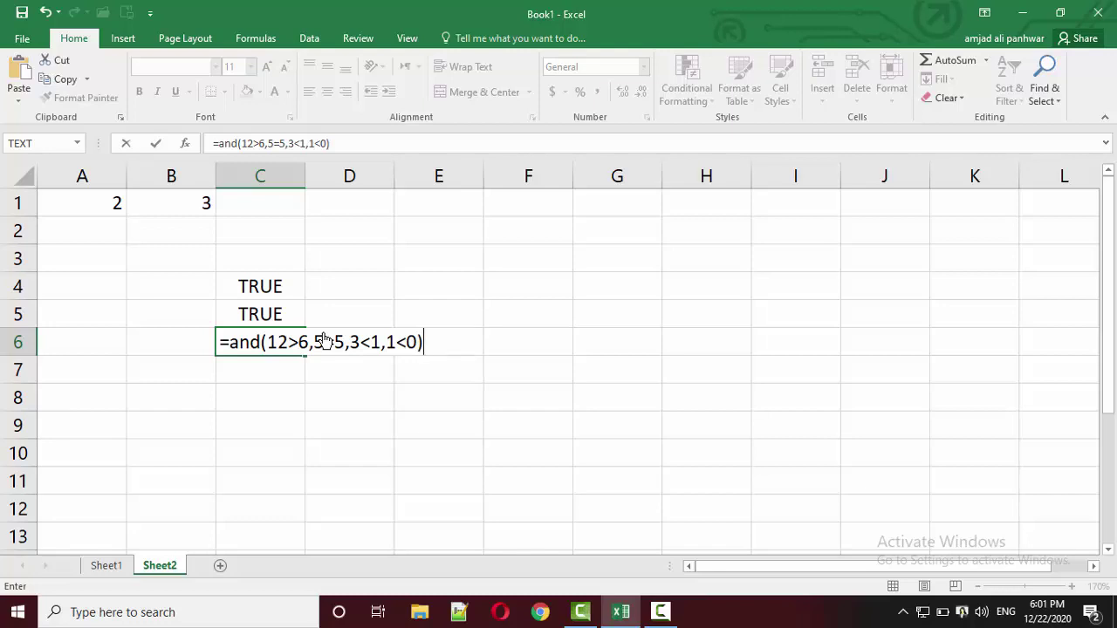
pyautogui.press('Return')
# Step: Re-enter C6 as =AND(12>6,2=5,3<1,1<0), returning FALSE
pyautogui.press('Up')
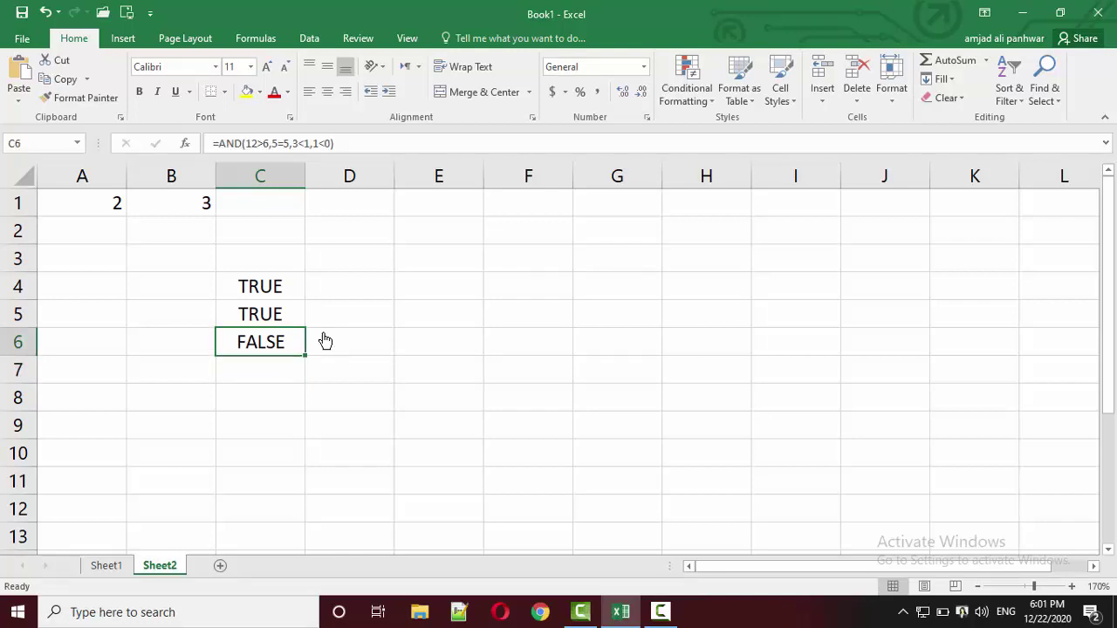
pyautogui.write('=')
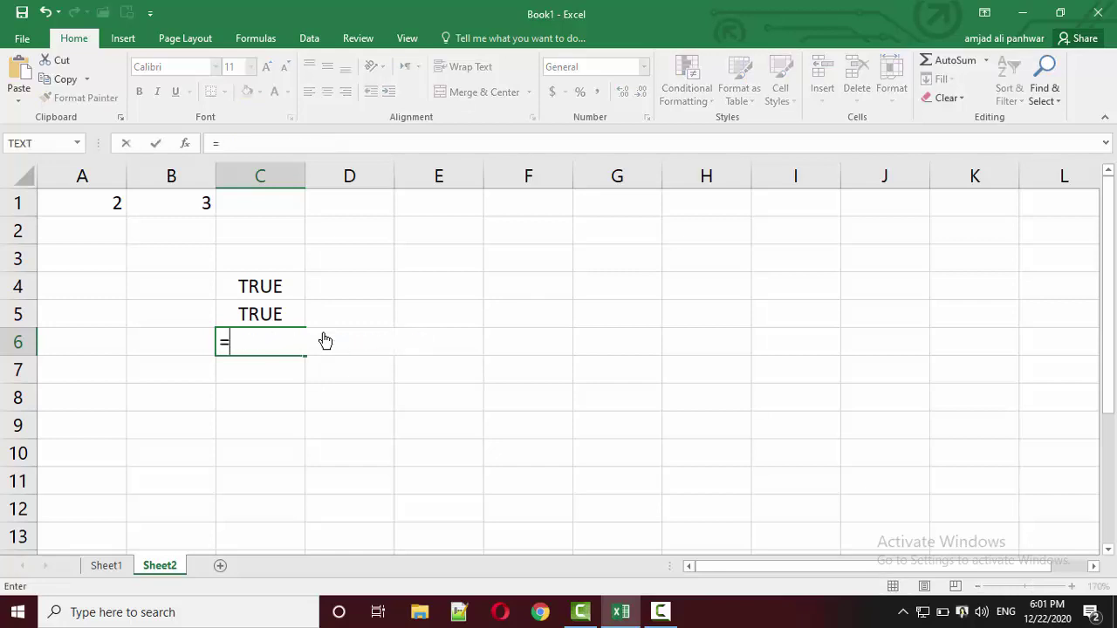
pyautogui.write('AND(12>6,2=5,3<1,1<0)')
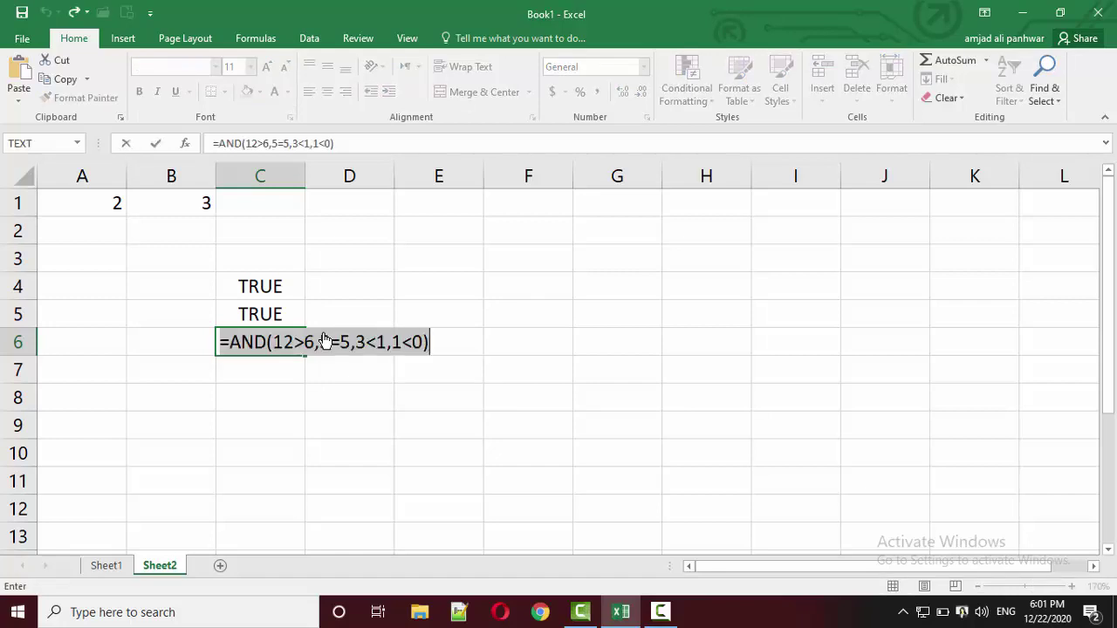
pyautogui.press('Return')
# Step: Enter =AND(TRUE,TRUE,TRUE,FALSE) in C7 so it returns FALSE
pyautogui.write('=')
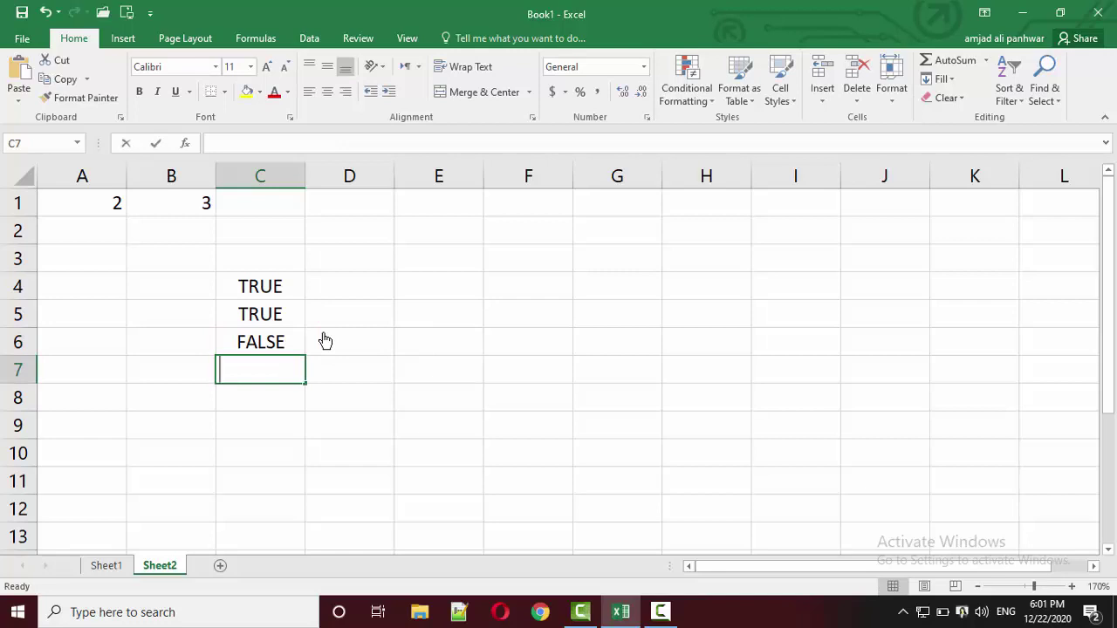
pyautogui.write('and(')
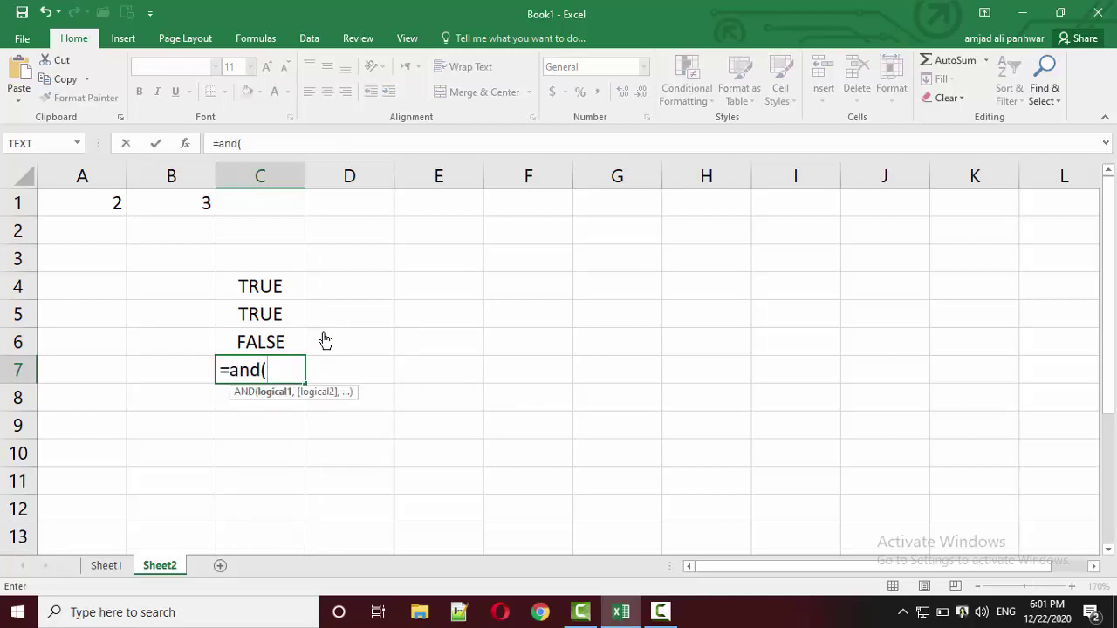
pyautogui.write('true,')
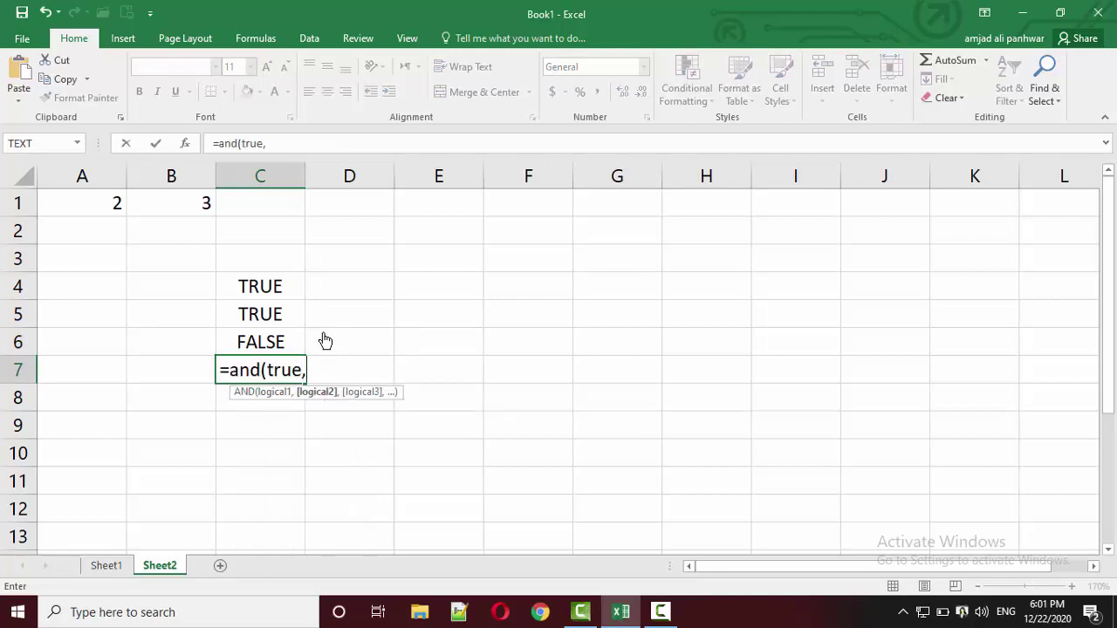
pyautogui.write('true,t')
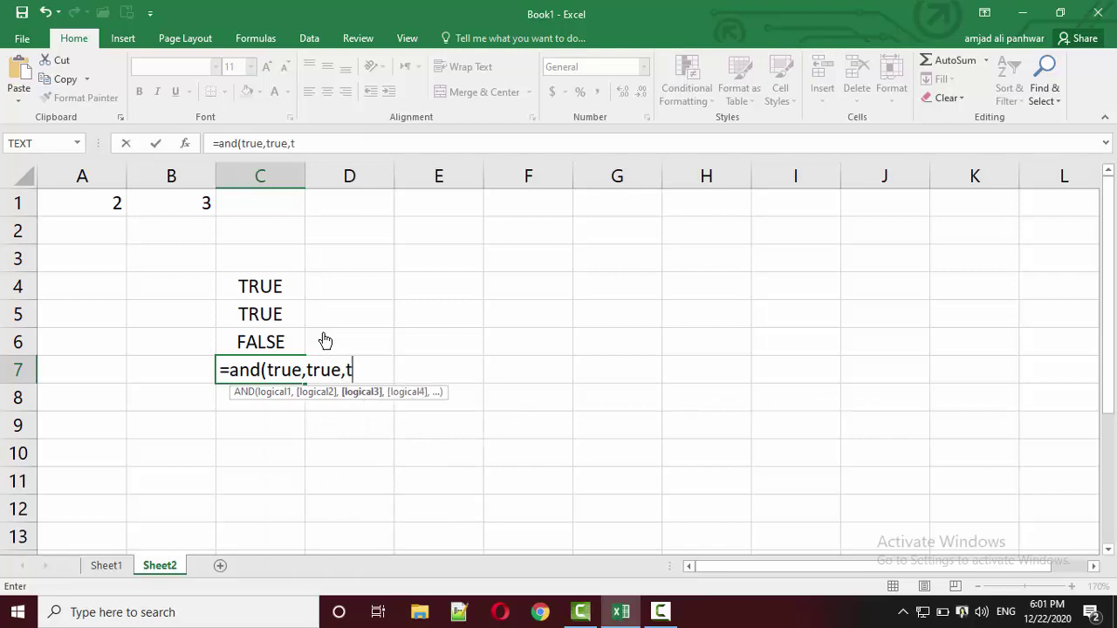
pyautogui.write('rue,fa')
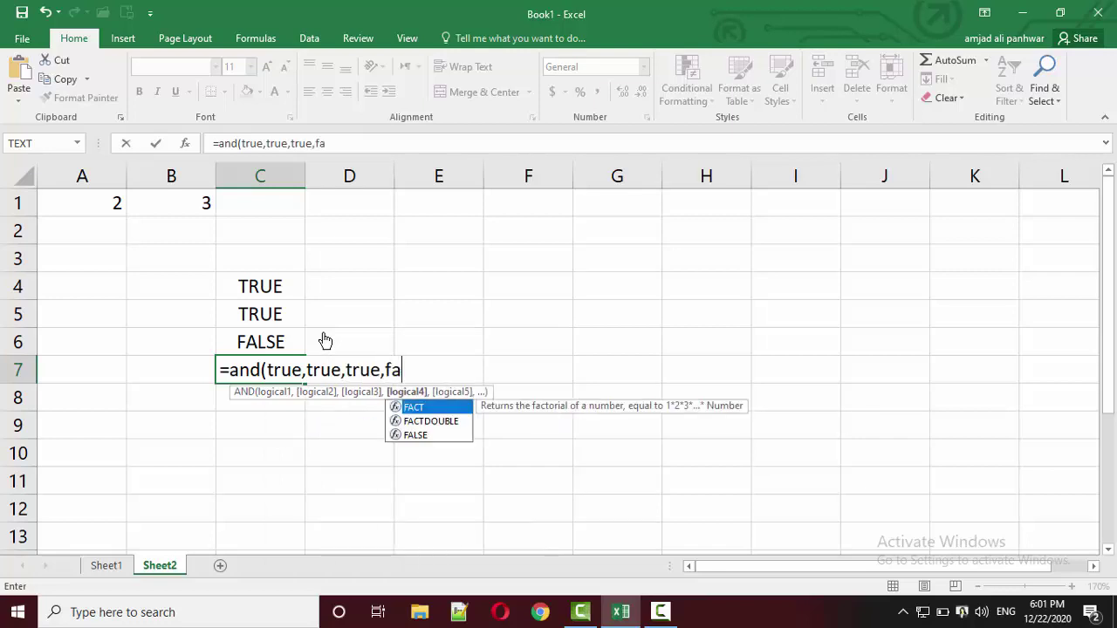
pyautogui.write('lse)')
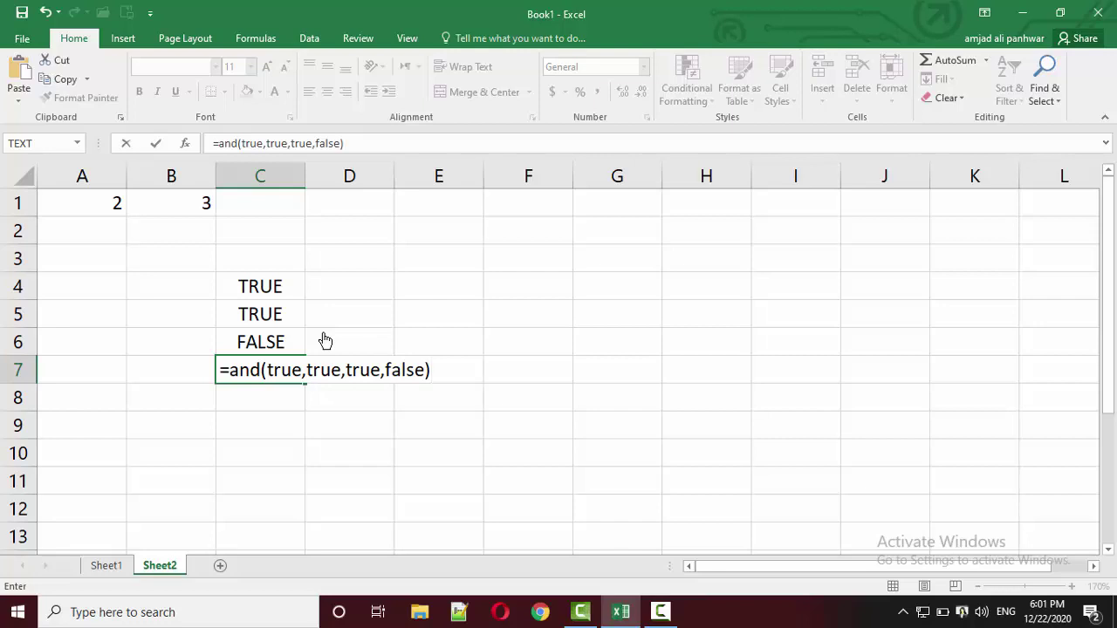
pyautogui.press('Return')
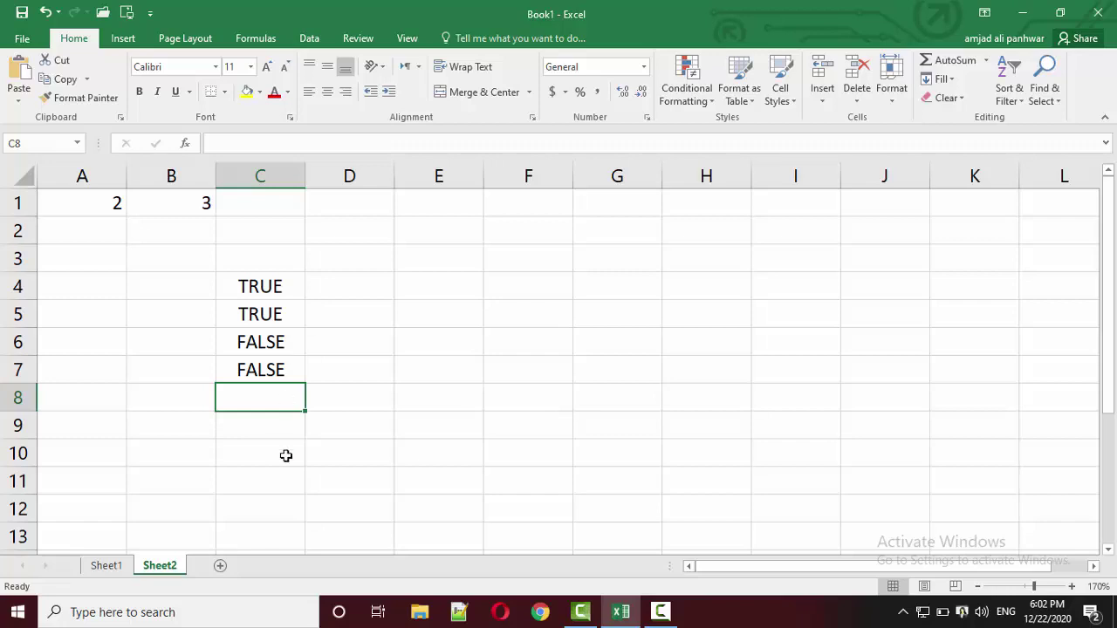
pyautogui.click(431, 259)
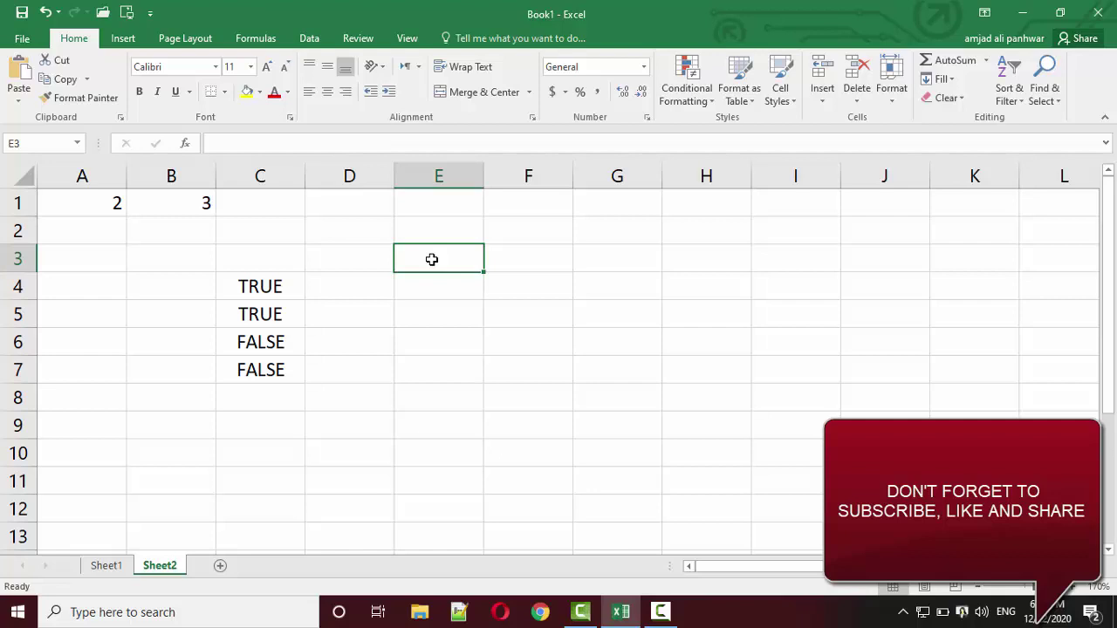
# Step: Enter =OR(FALSE,FALSE,FALSE,FALSE,TRUE) in E3 so it returns TRUE
pyautogui.write('=or(')
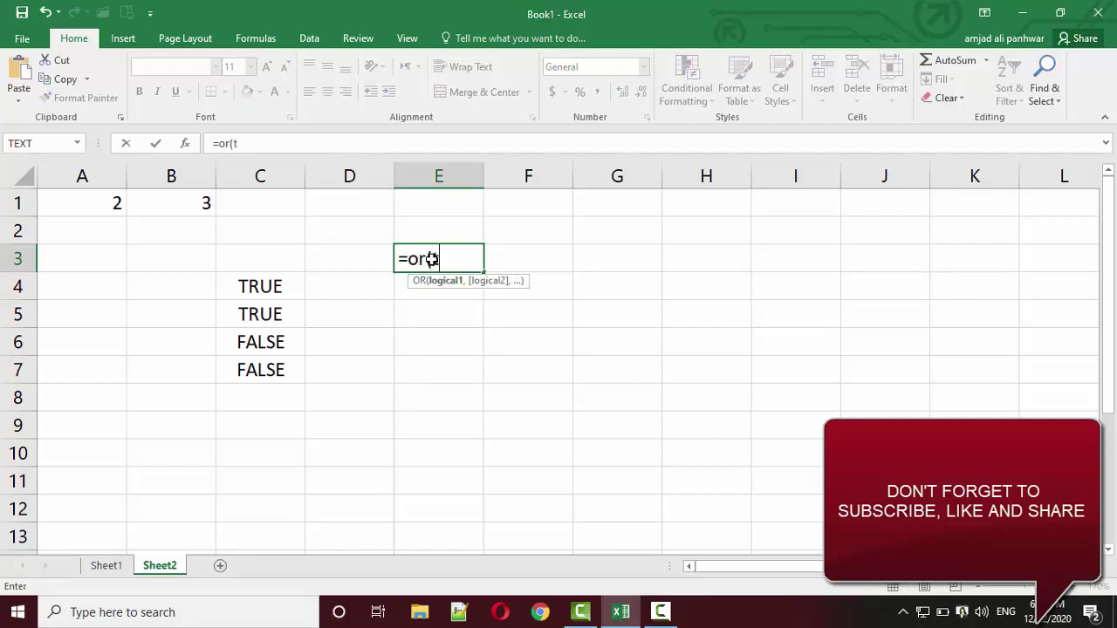
pyautogui.write('false,fa')
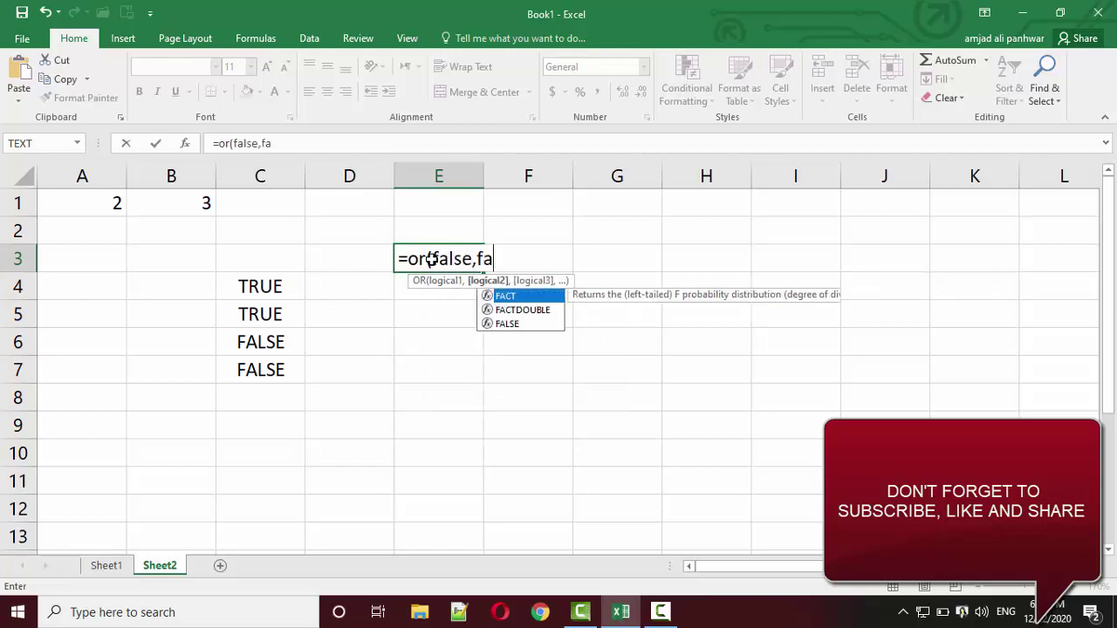
pyautogui.write('lse,false')
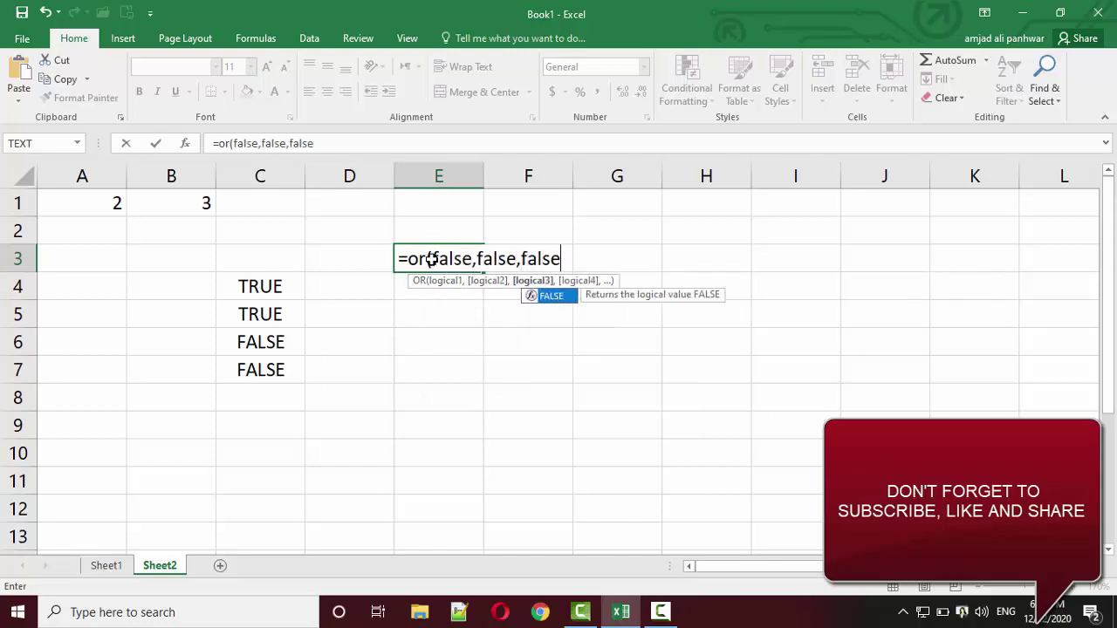
pyautogui.write(',false,')
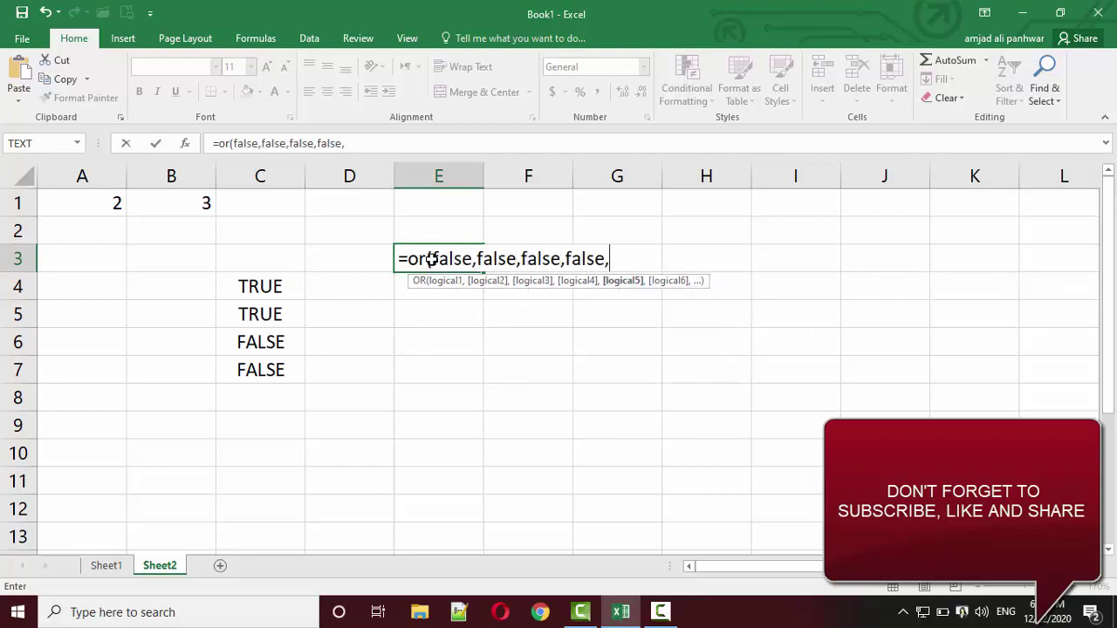
pyautogui.write('true)')
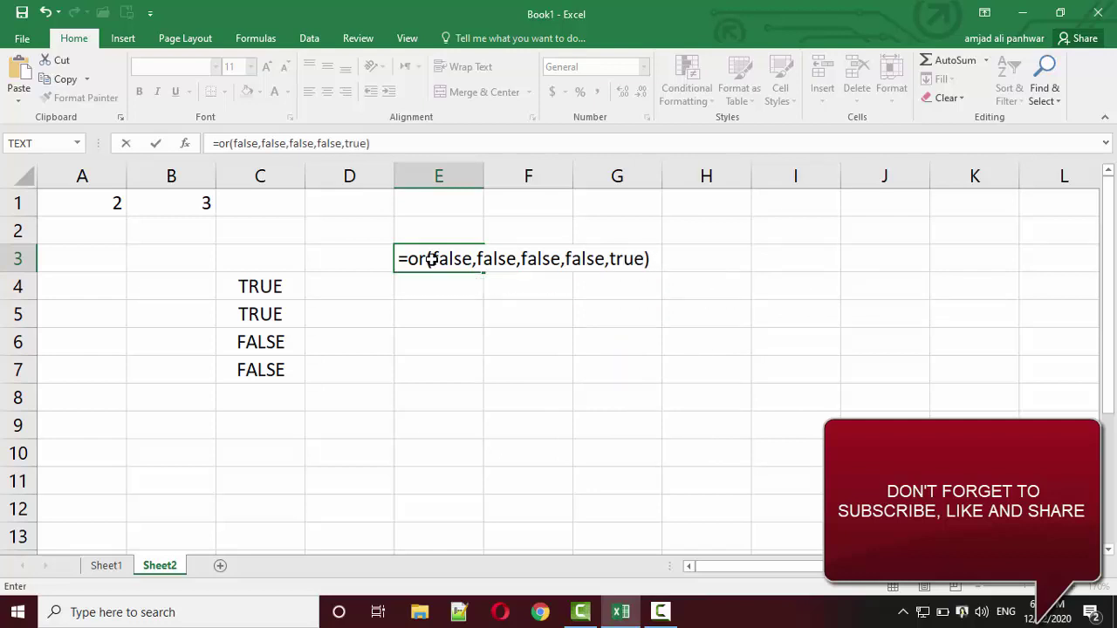
pyautogui.press('Return')
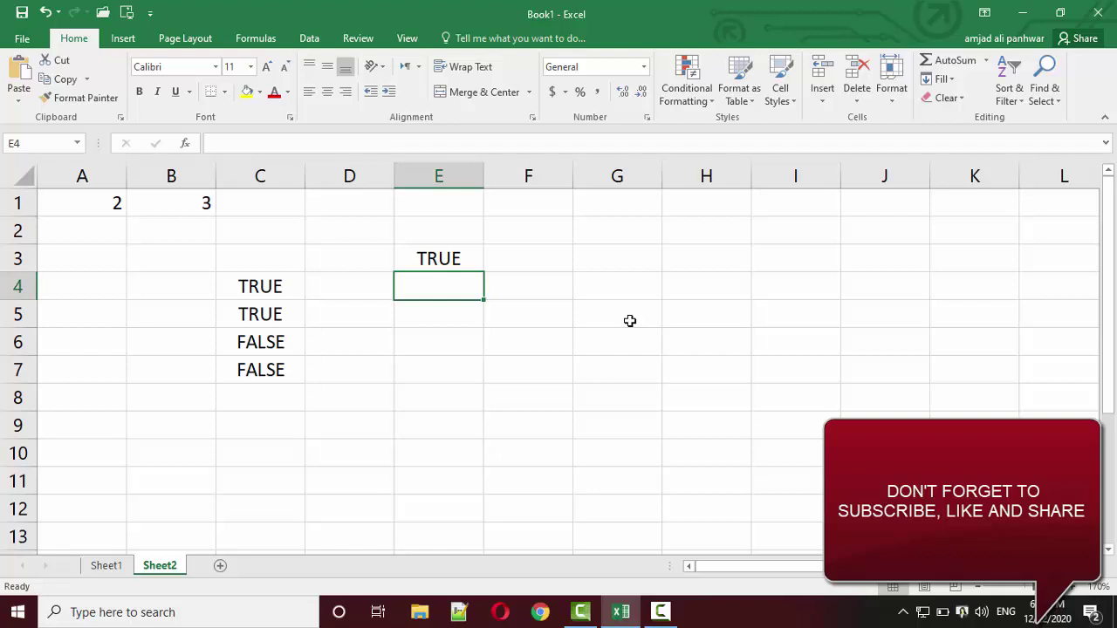
# Step: Enter =OR(1>0,-1>1) in G5 so it returns TRUE
pyautogui.click(629, 321)
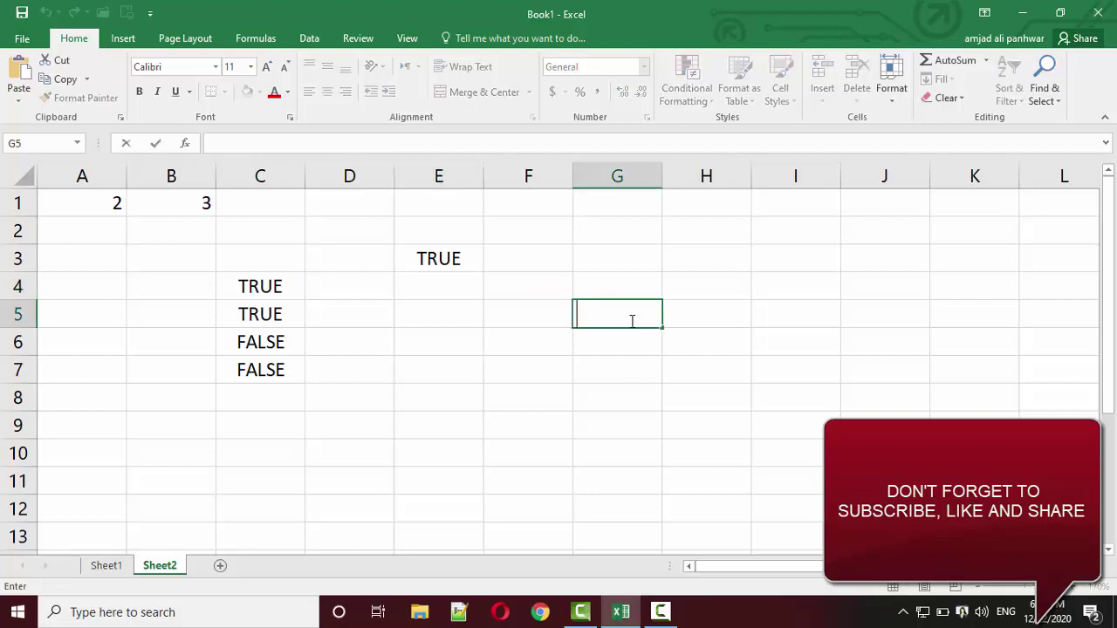
pyautogui.write('=or')
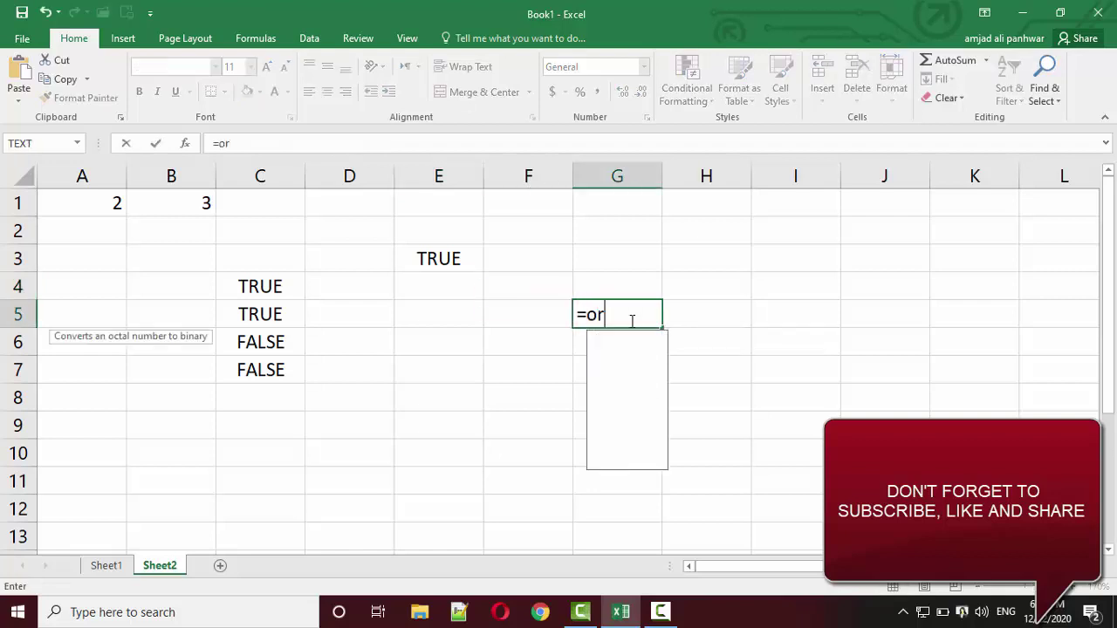
pyautogui.write('(')
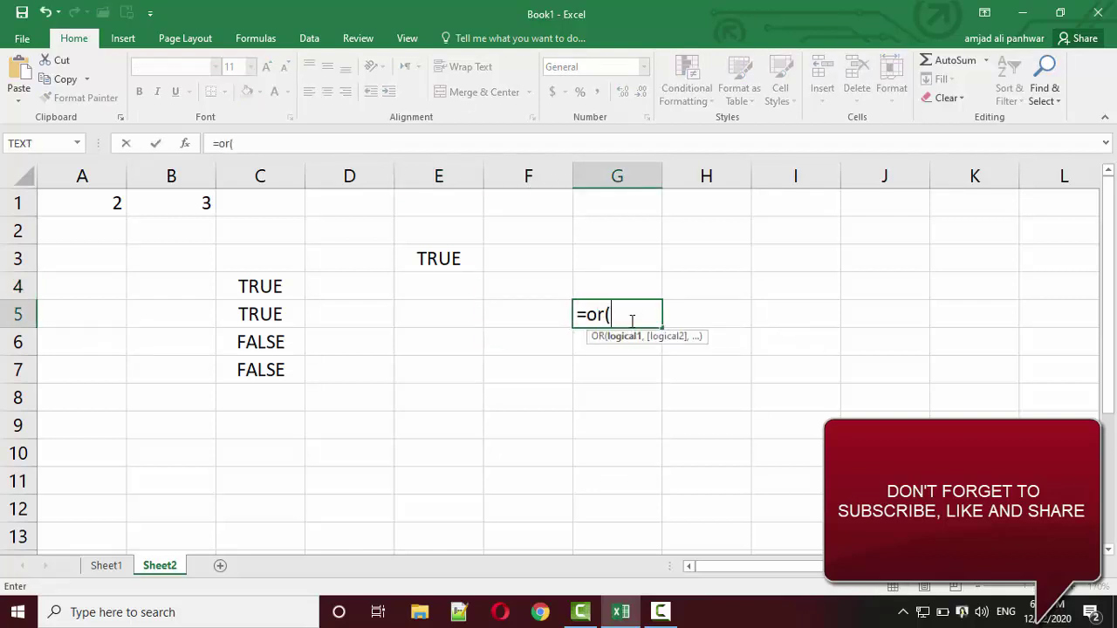
pyautogui.write('1')
pyautogui.write('>0')
pyautogui.write(', ')
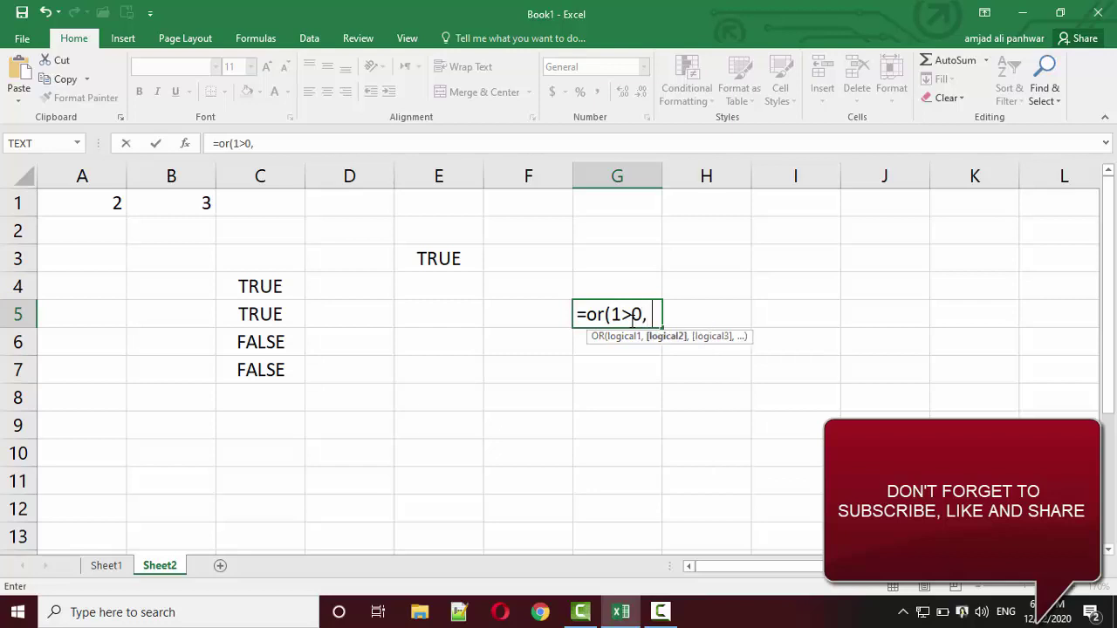
pyautogui.write('-1')
pyautogui.write(' >1')
pyautogui.write(')')
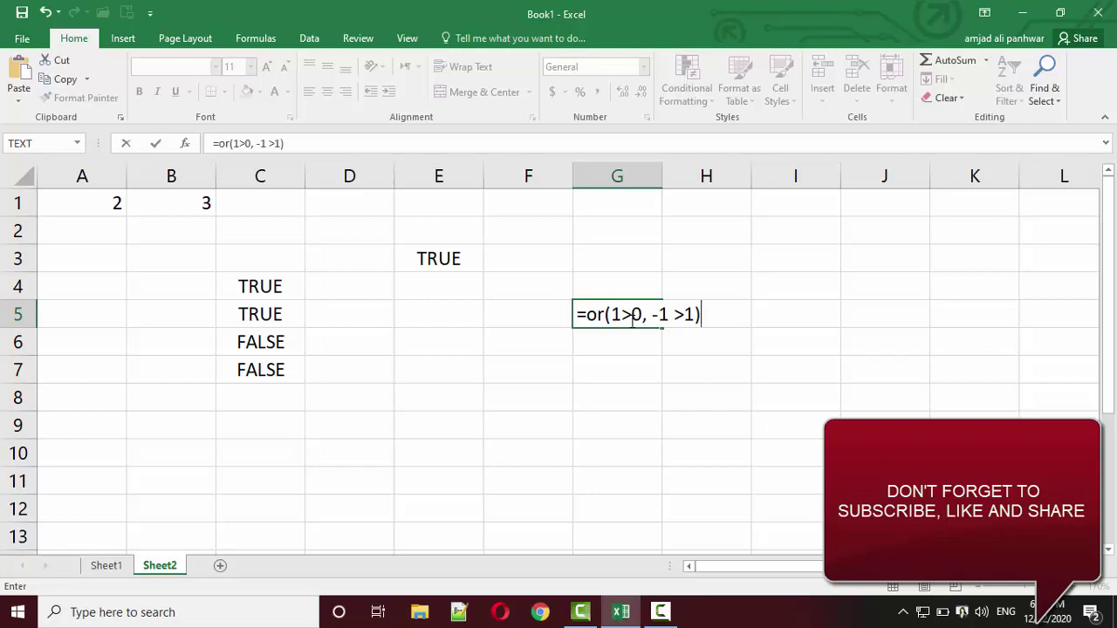
pyautogui.press('Return')
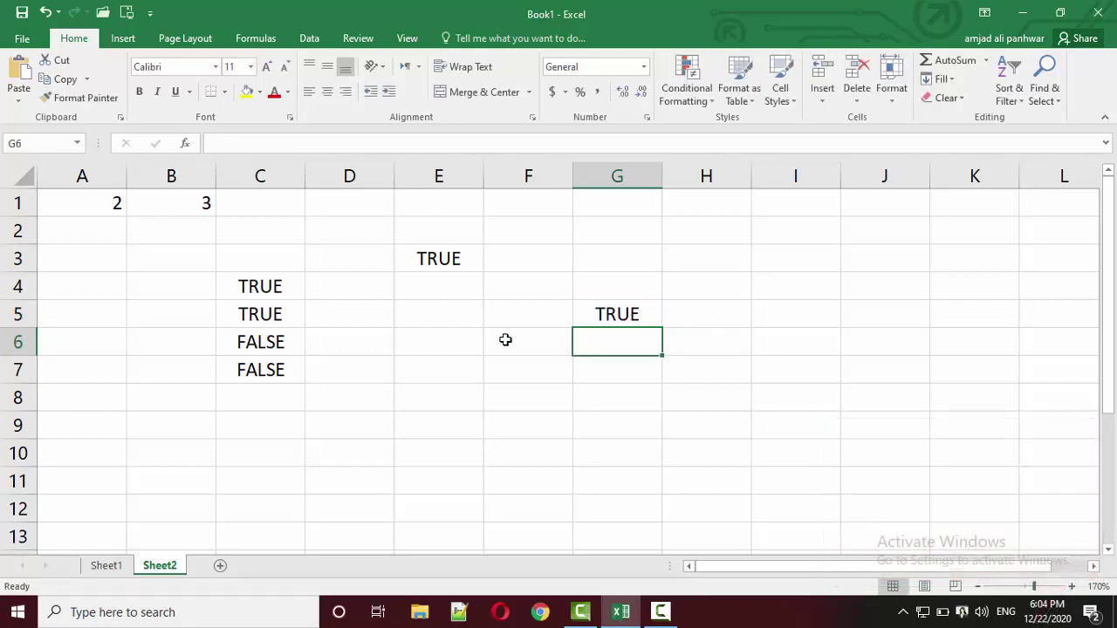
# Step: In F7, begin the OR formula, correcting the mistyped function name
pyautogui.click(494, 371)
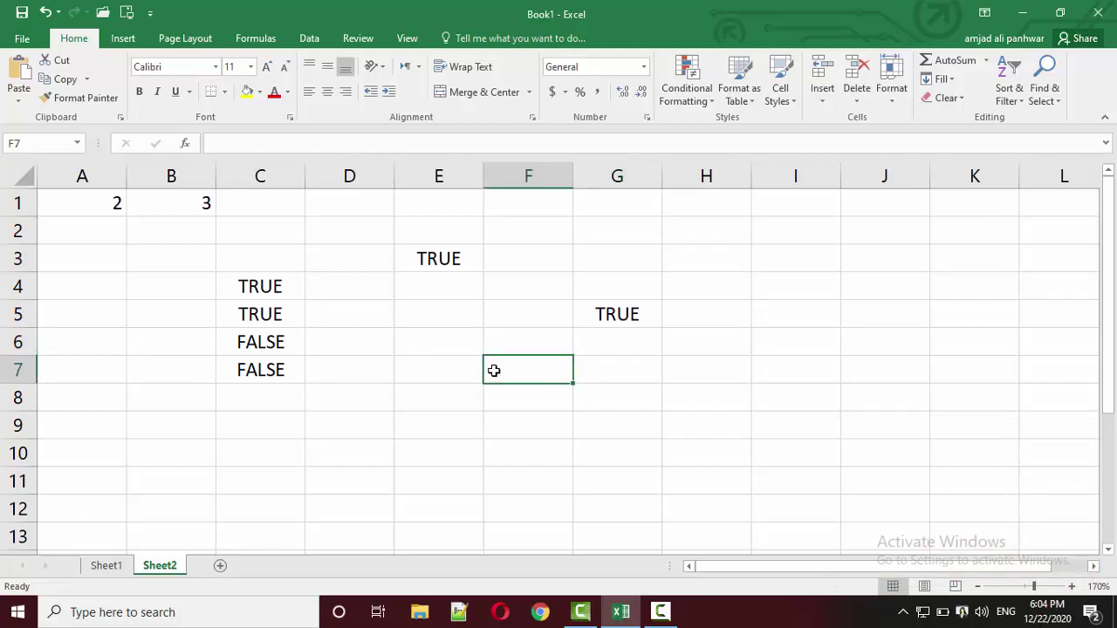
pyautogui.write('or=or')
pyautogui.press('BackSpace')
pyautogui.press('BackSpace')
pyautogui.press('BackSpace')
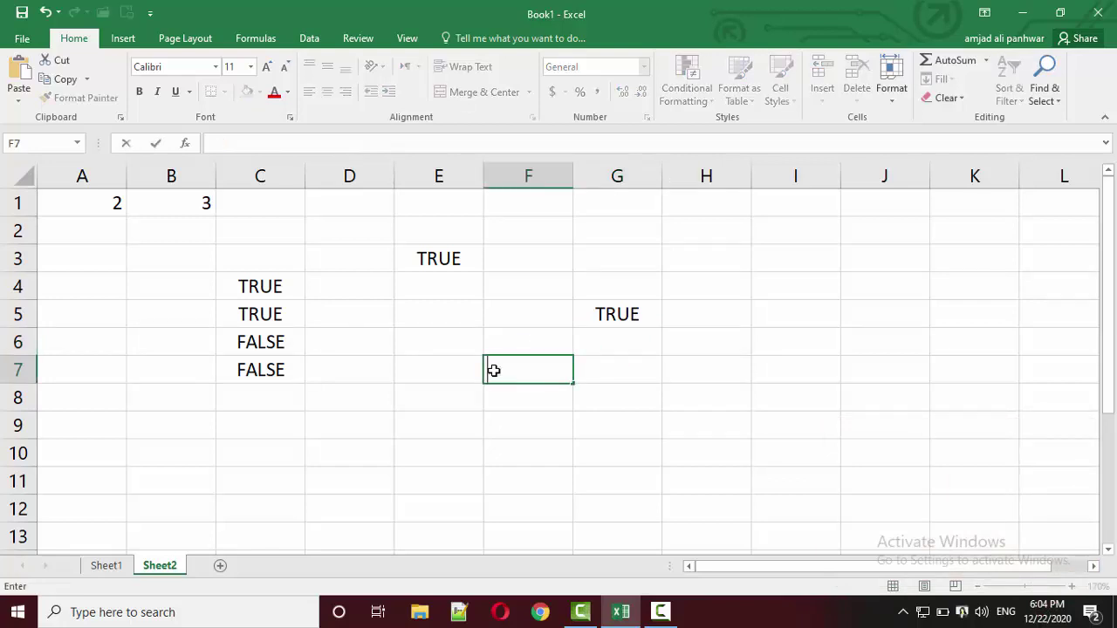
pyautogui.write('=')
pyautogui.press('BackSpace')
pyautogui.write('=ir')
pyautogui.press('BackSpace')
pyautogui.write('ir')
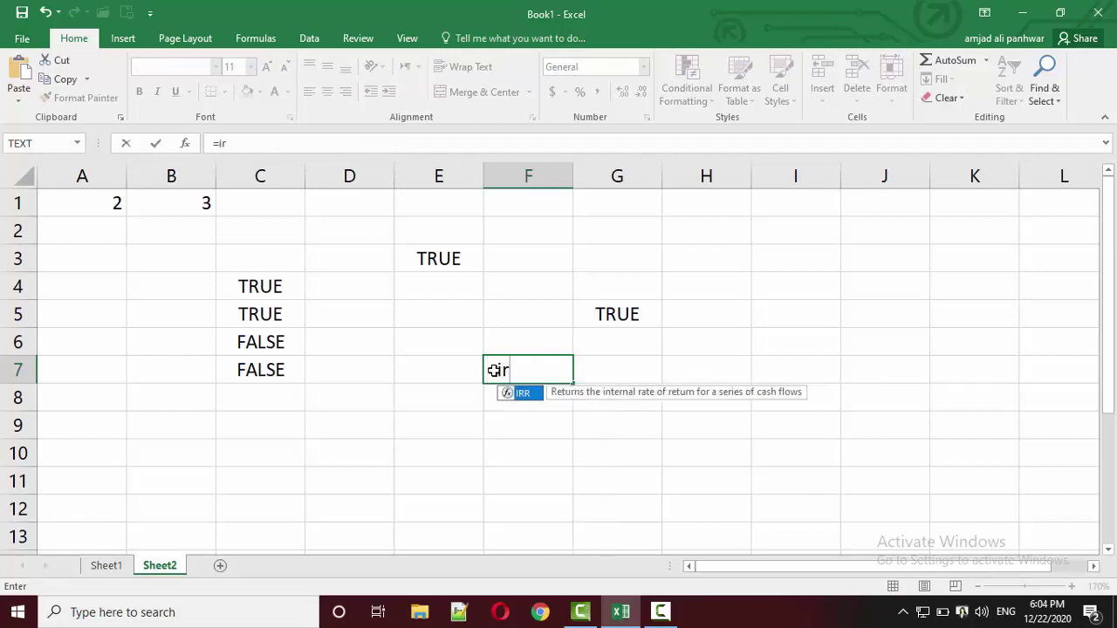
pyautogui.press('BackSpace')
pyautogui.press('BackSpace')
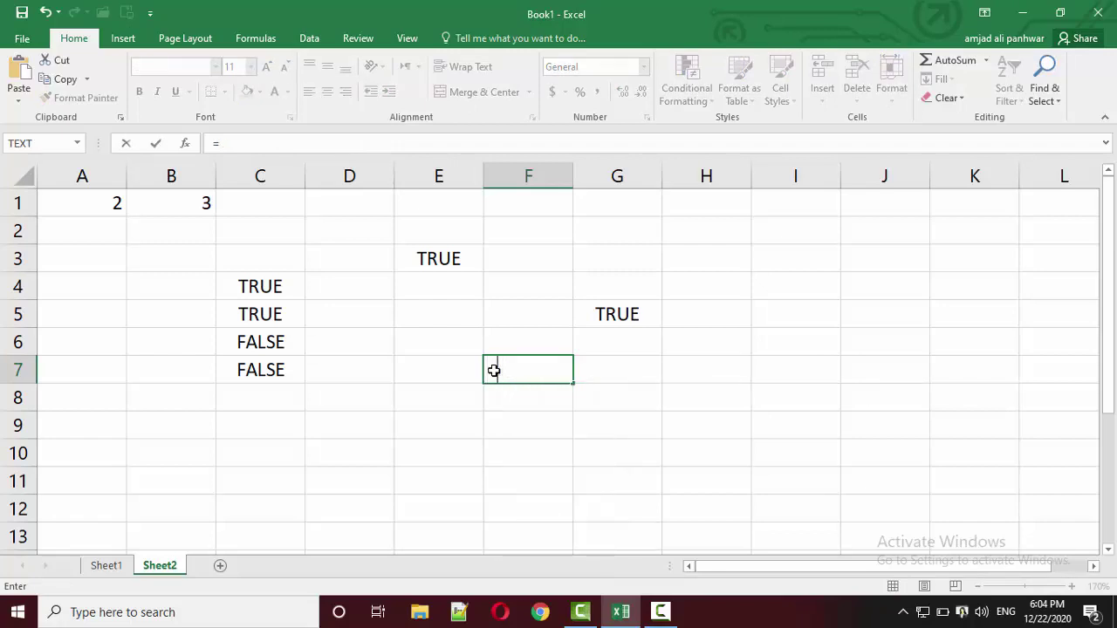
# Step: Complete =OR(2=4,5=10,10=20) in F7 so it returns FALSE
pyautogui.write('or(')
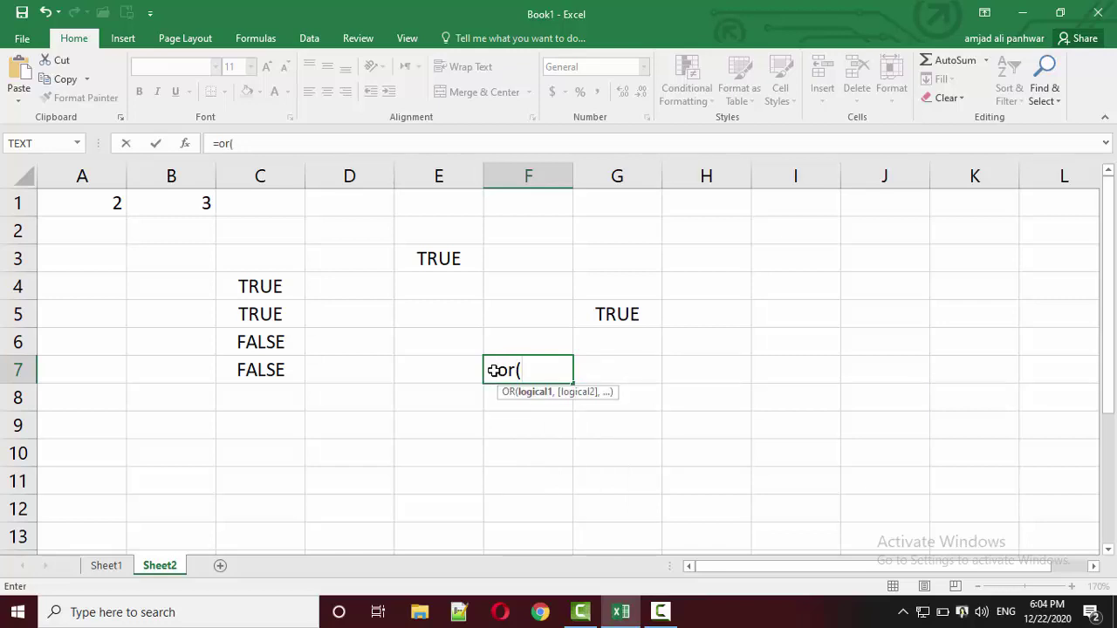
pyautogui.write('2=2')
pyautogui.press('BackSpace')
pyautogui.press('BackSpace')
pyautogui.write('=4')
pyautogui.write(',')
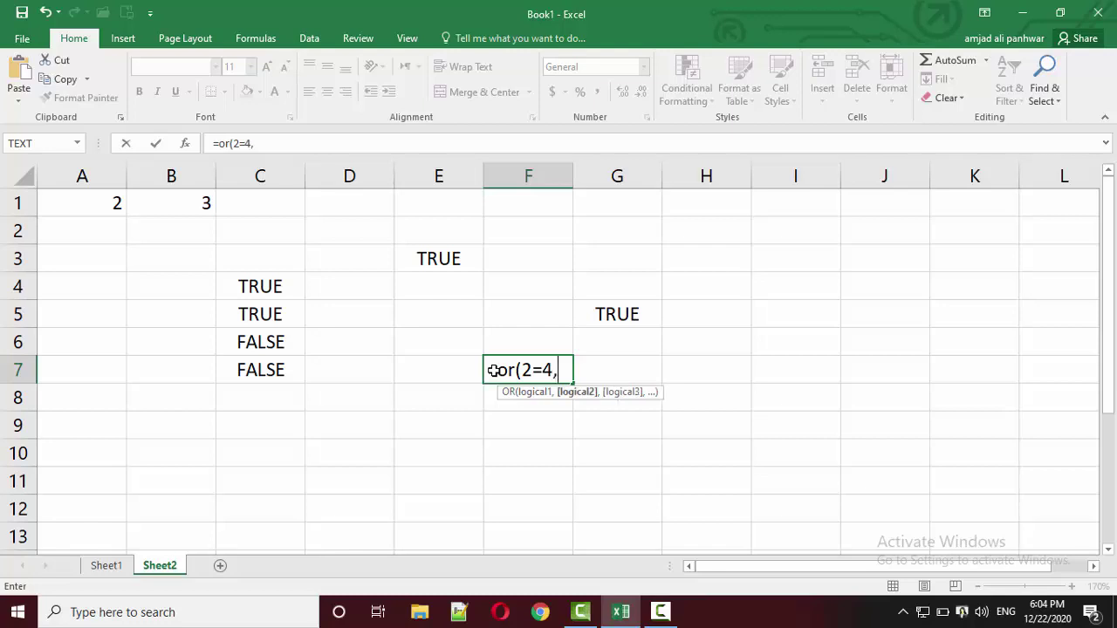
pyautogui.write('5')
pyautogui.write('=10,')
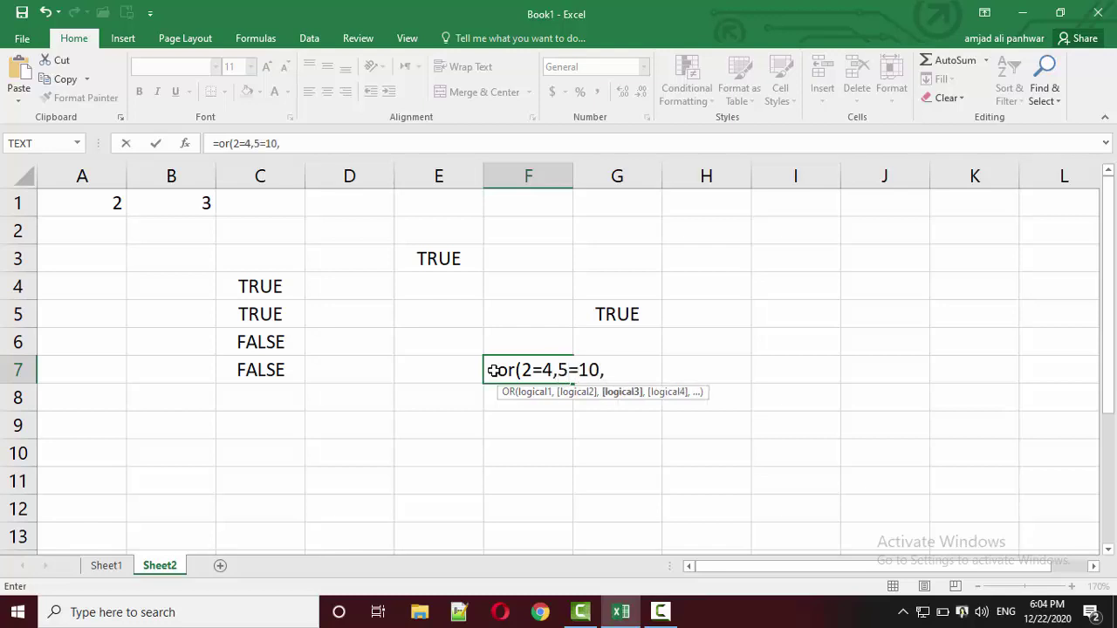
pyautogui.write('10=')
pyautogui.write('20)')
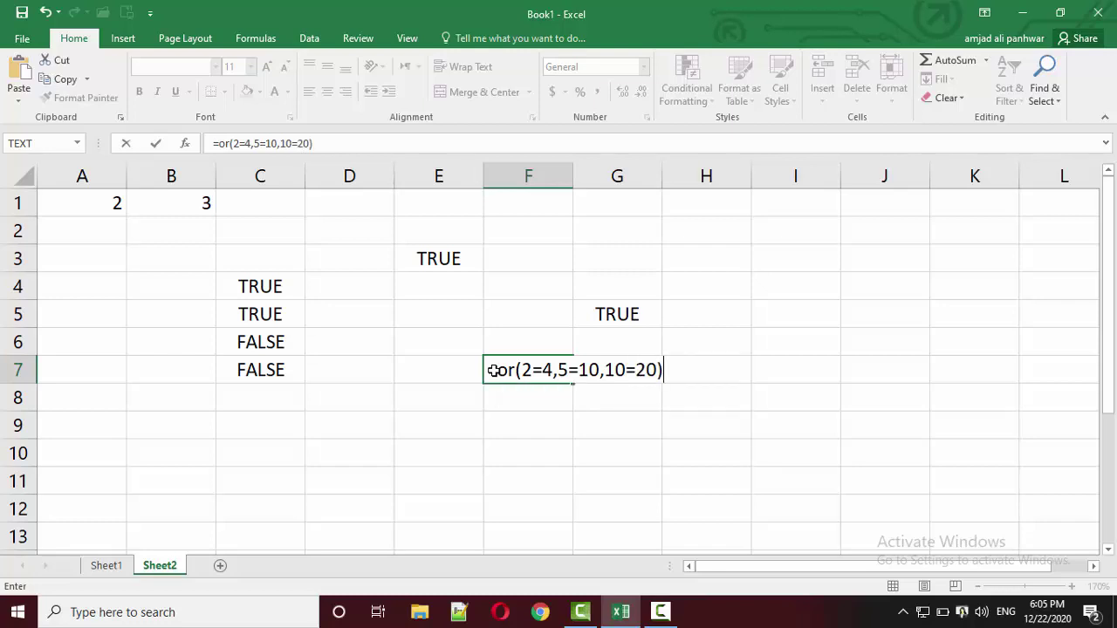
pyautogui.press('Return')
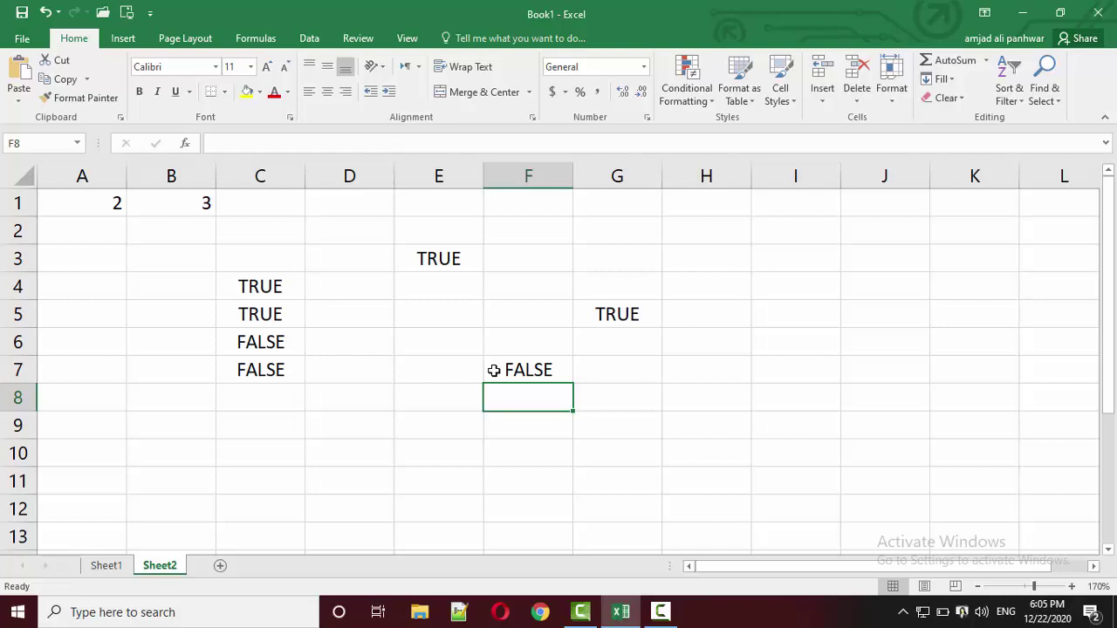
pyautogui.click(591, 470)
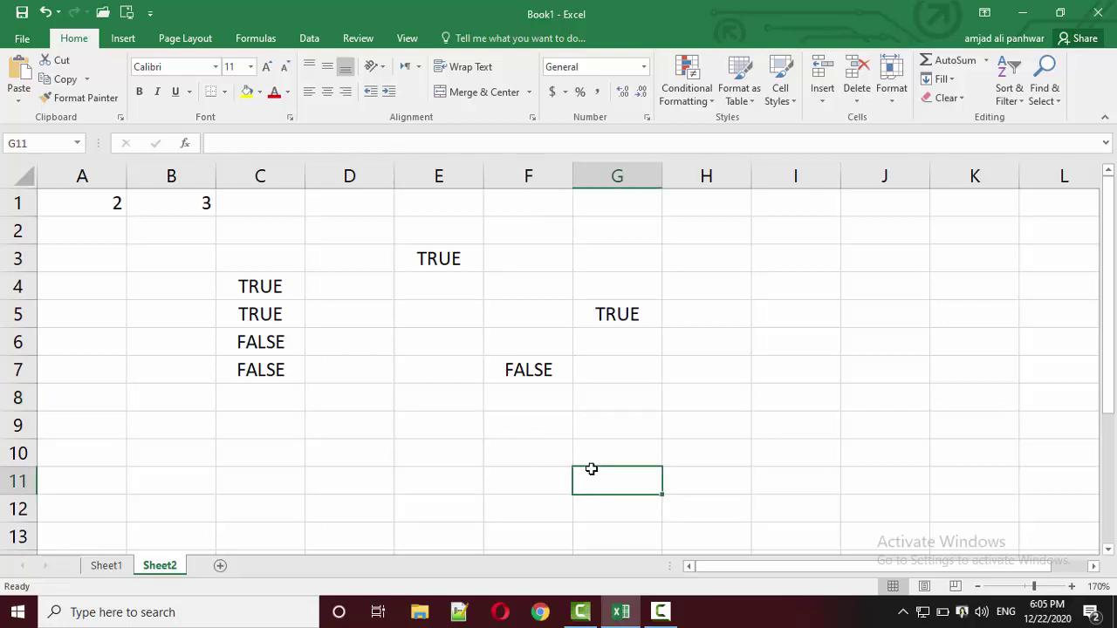
# Step: Enter =NOT(TRUE) in E9 so it returns FALSE
pyautogui.click(518, 426)
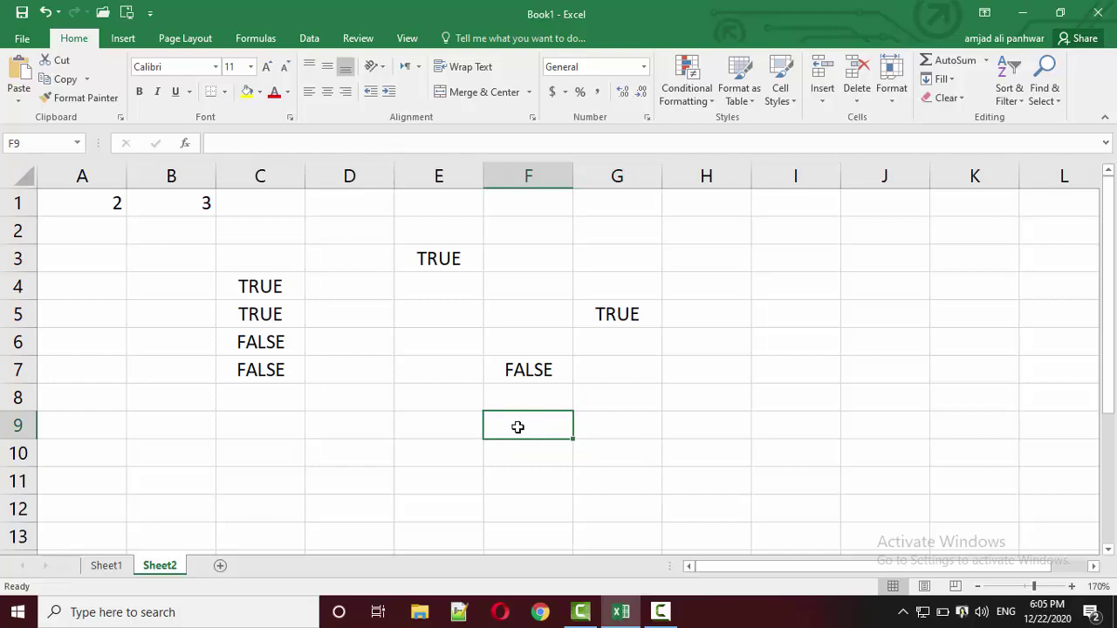
pyautogui.click(474, 417)
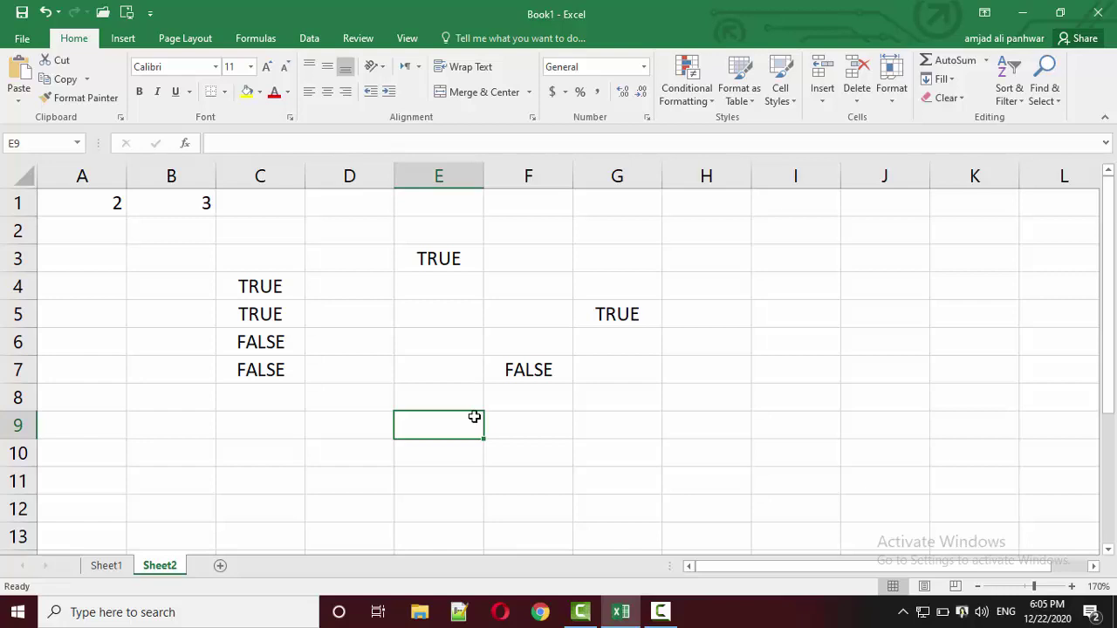
pyautogui.write('=n')
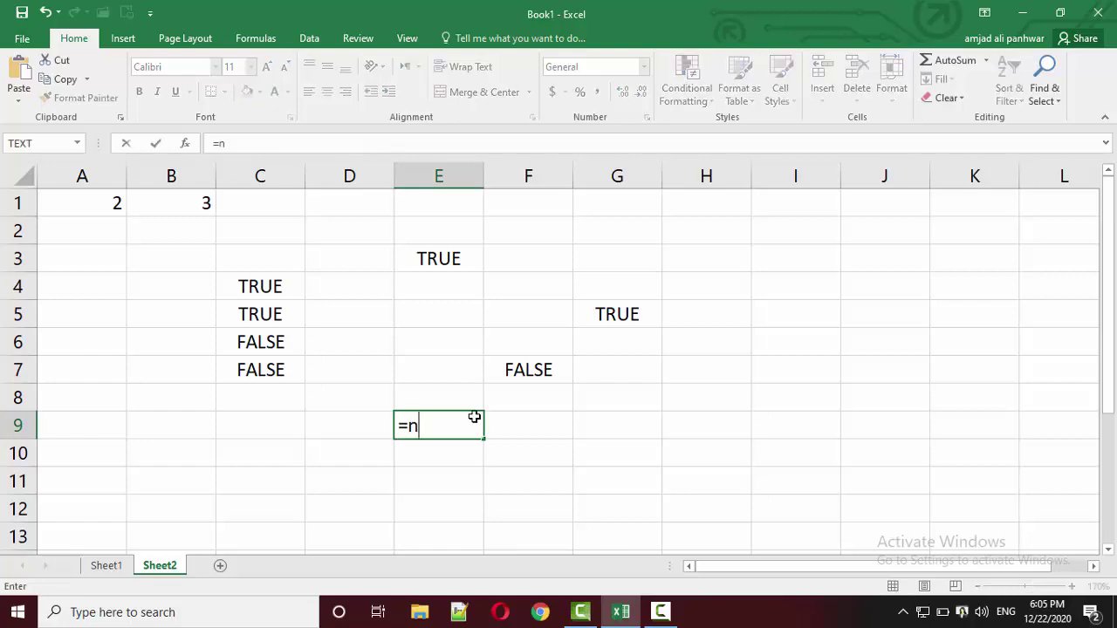
pyautogui.write('ot(tr')
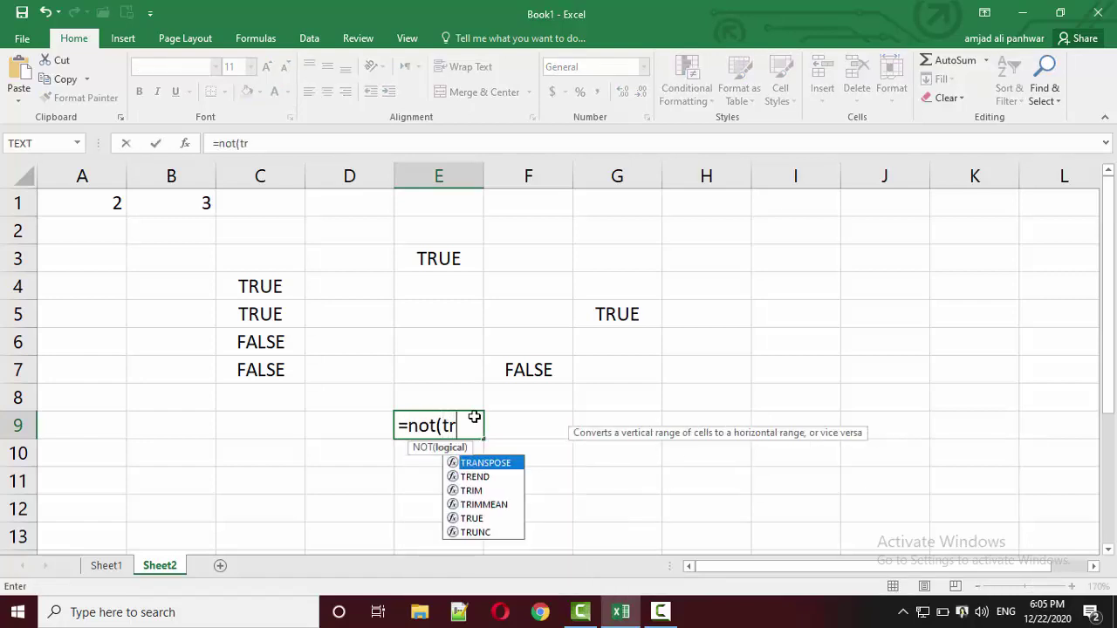
pyautogui.write('ue)')
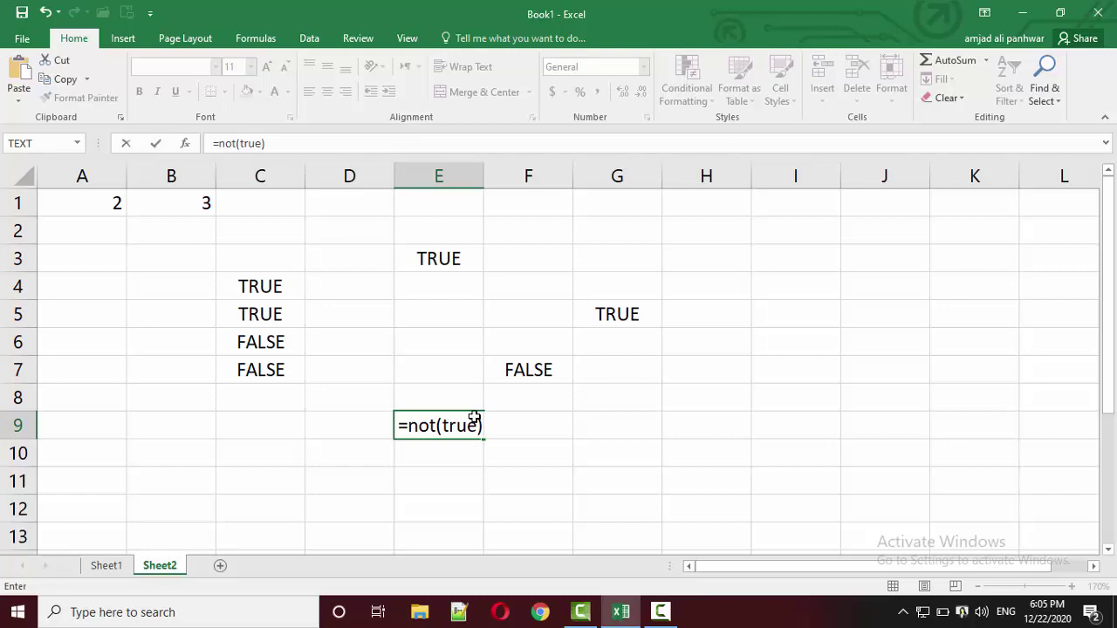
pyautogui.press('Return')
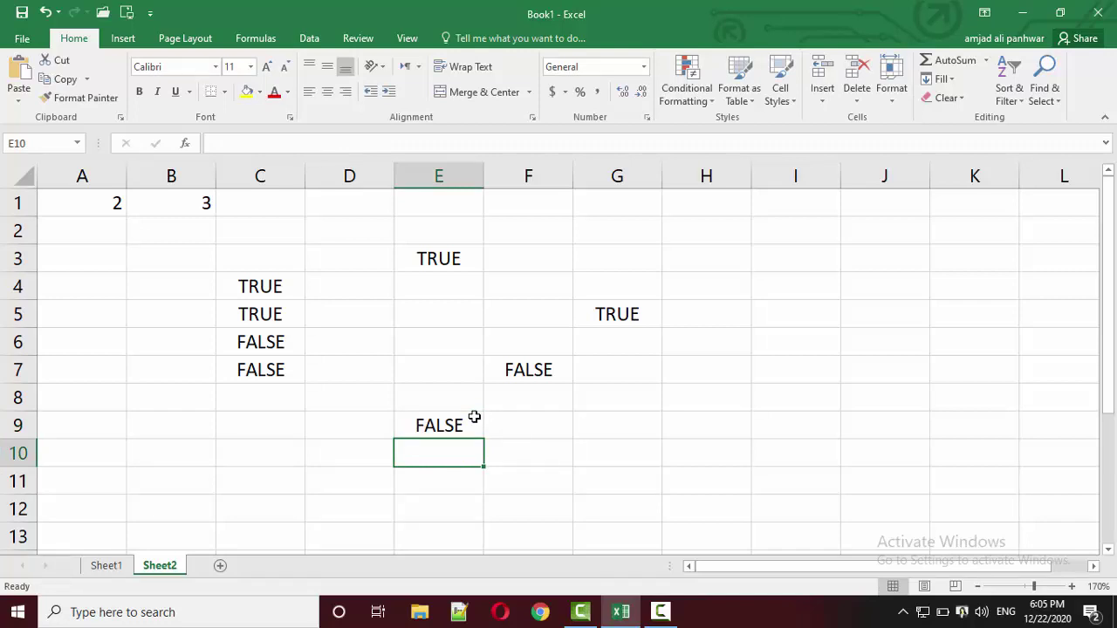
# Step: Enter =NOT(2=2) in F9 so it returns FALSE
pyautogui.click(543, 425)
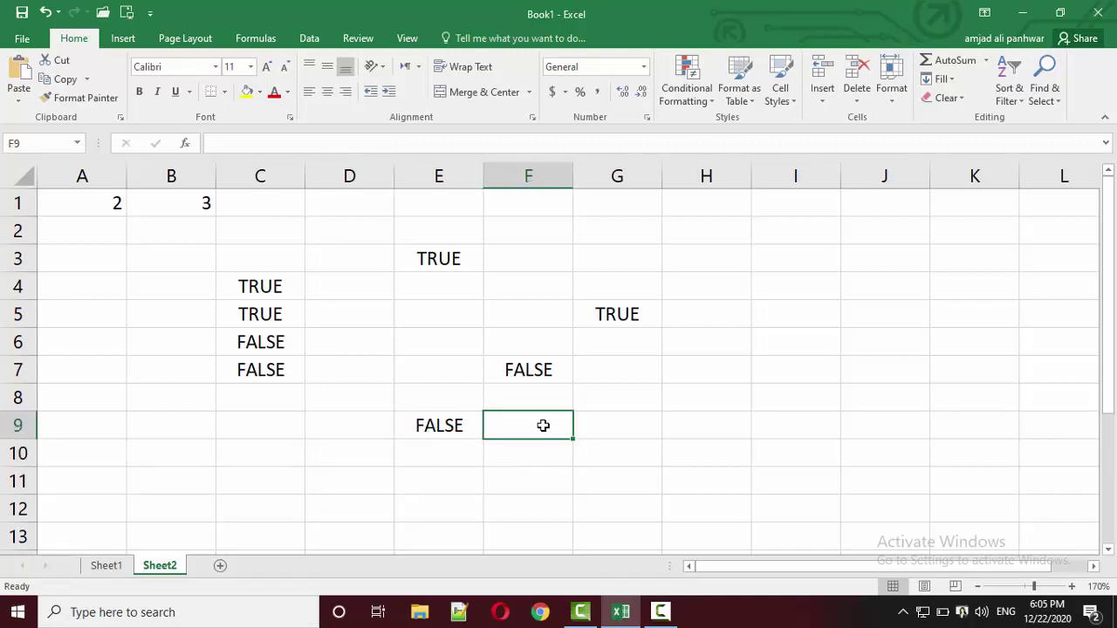
pyautogui.write('=')
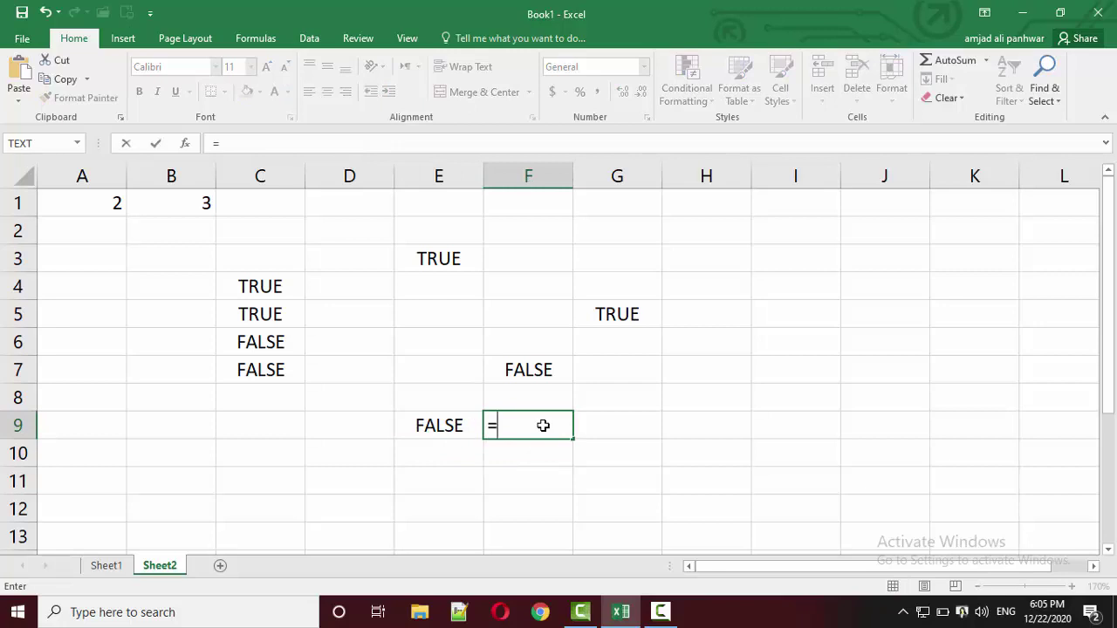
pyautogui.write('not(')
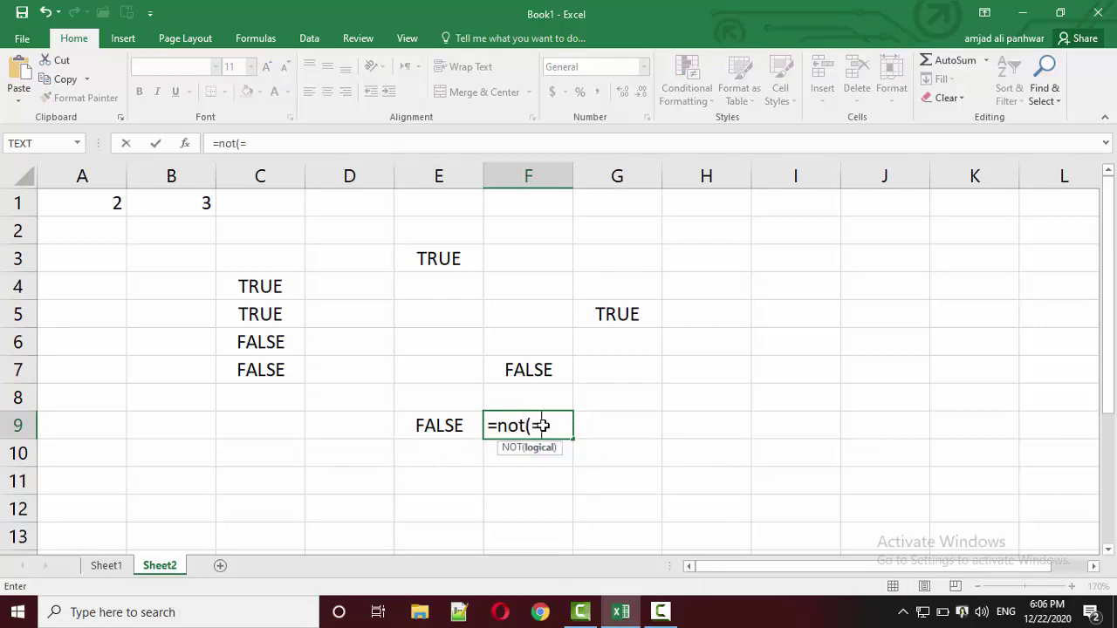
pyautogui.write('2=2')
pyautogui.write(')')
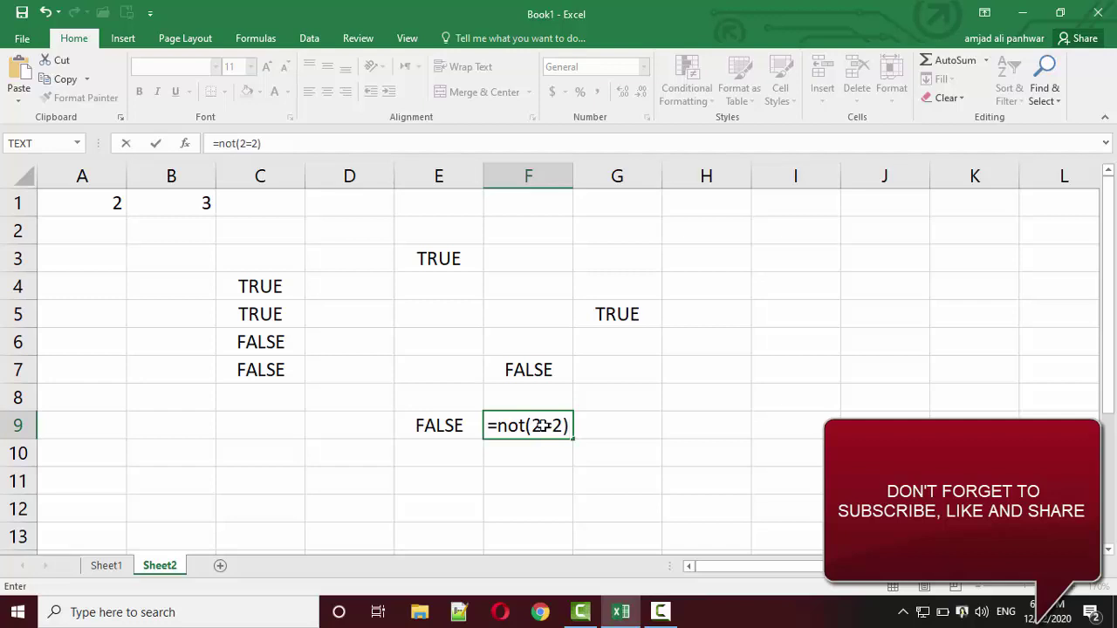
pyautogui.press('Return')
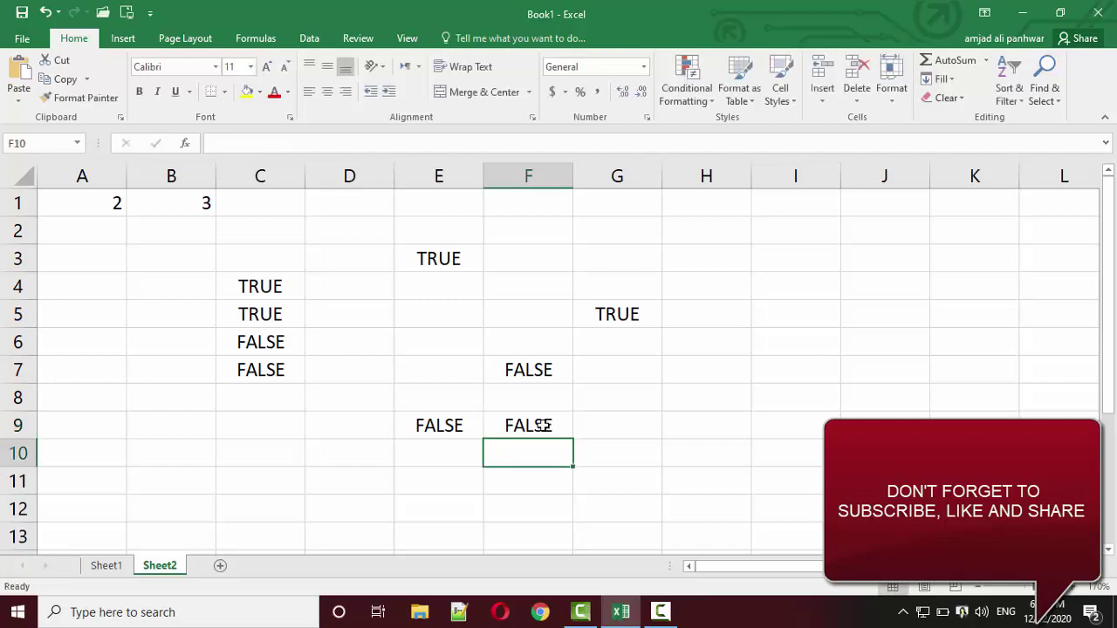